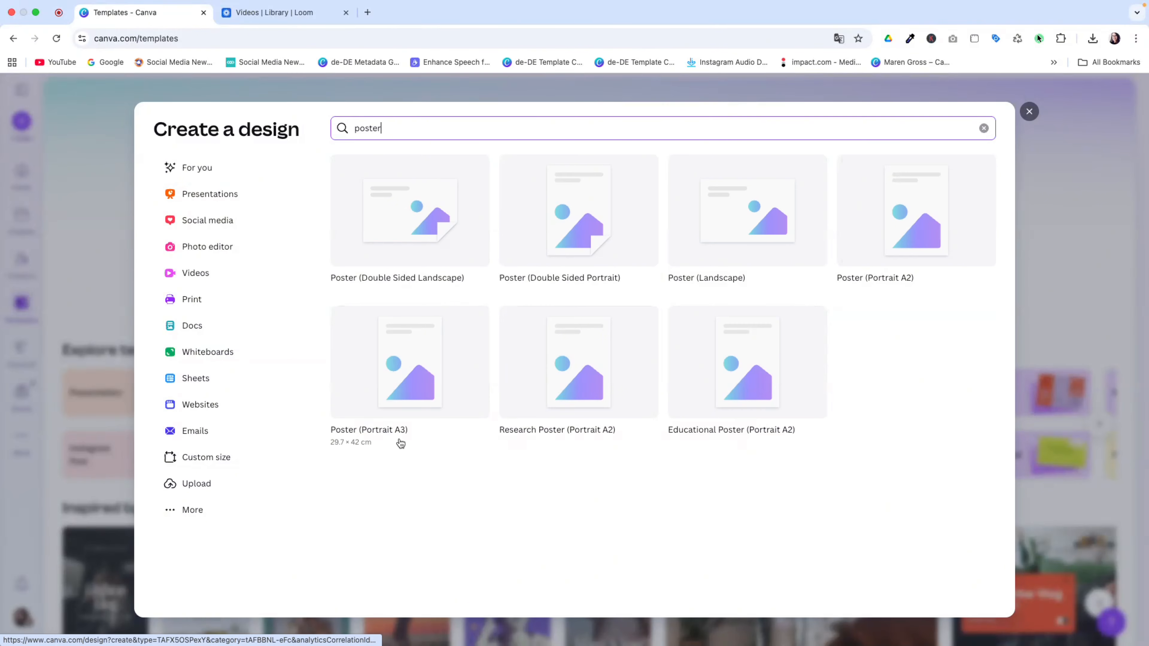
Create a Poster (Portrait A3) design and set its page background to the Brand Kit's black
{"action": "left_click", "coordinate": [401, 442]}
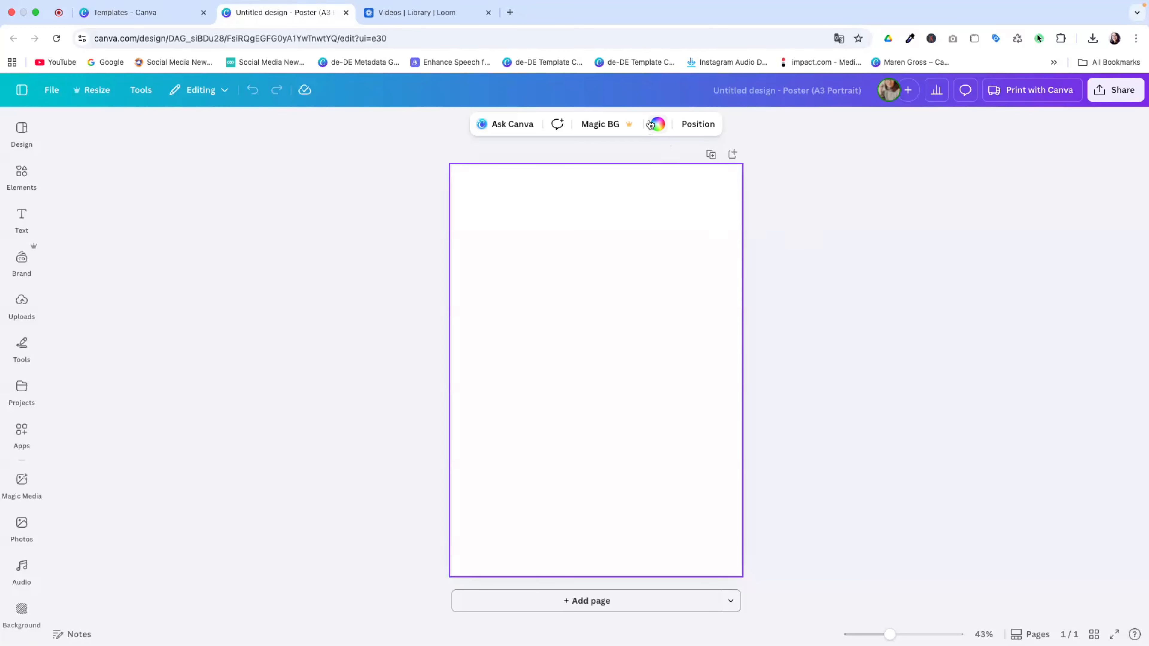
{"action": "left_click", "coordinate": [654, 129]}
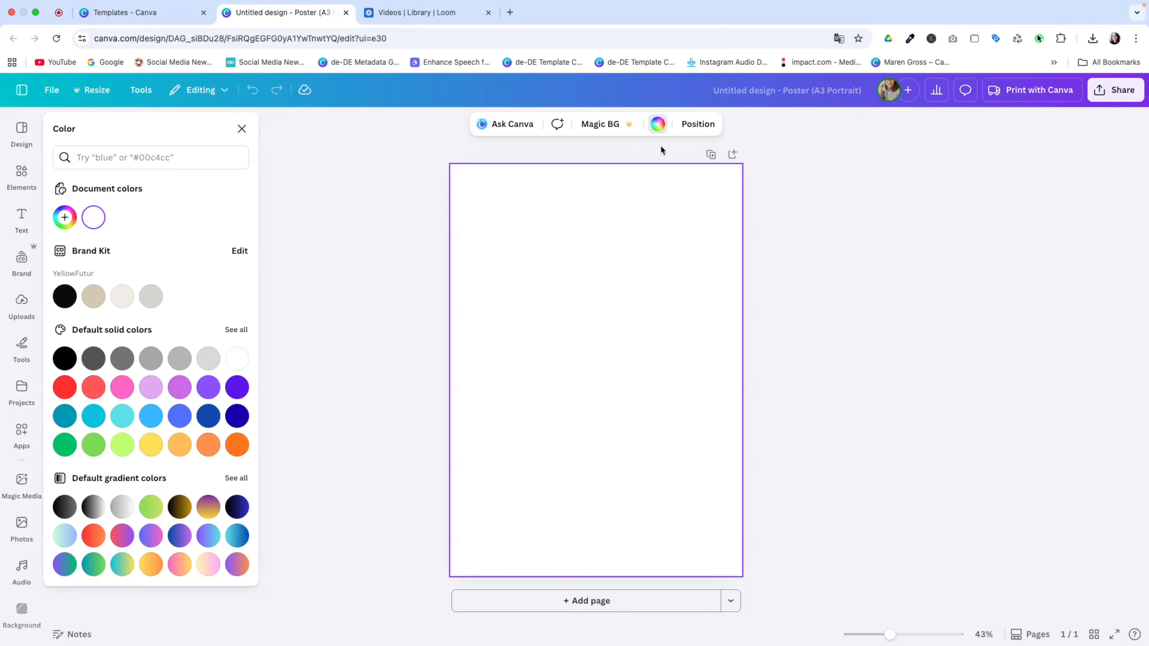
{"action": "left_click", "coordinate": [65, 299]}
{"action": "left_click", "coordinate": [571, 269]}
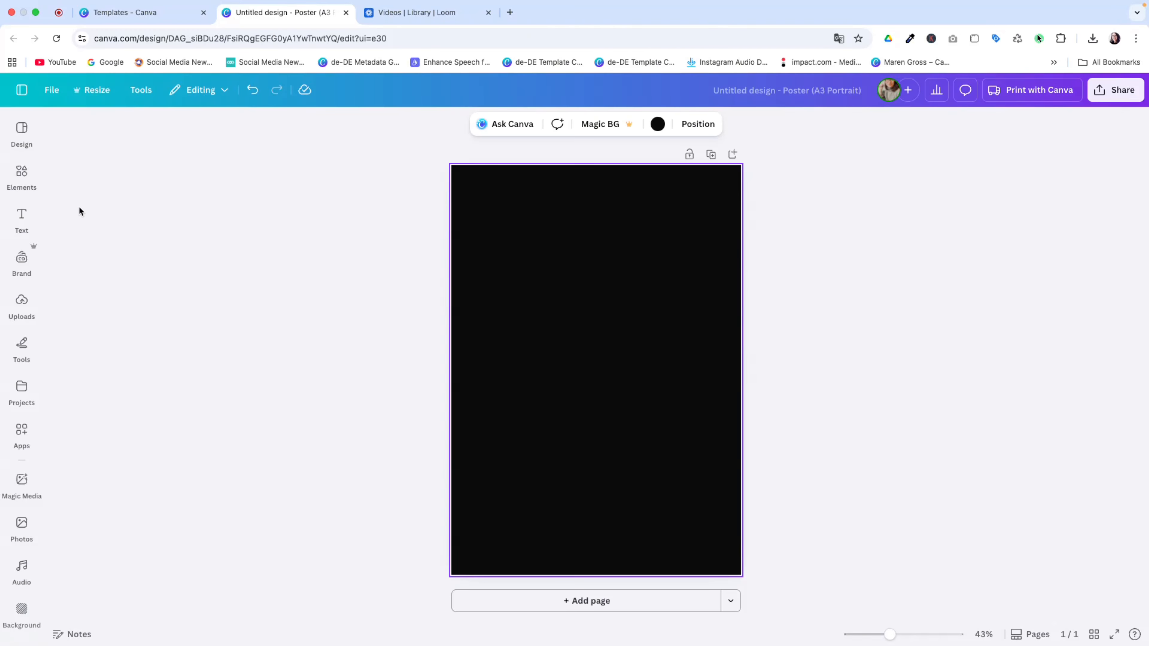
Search the elements library for "city berlin germany" and limit the results to photos
{"action": "left_click", "coordinate": [21, 176]}
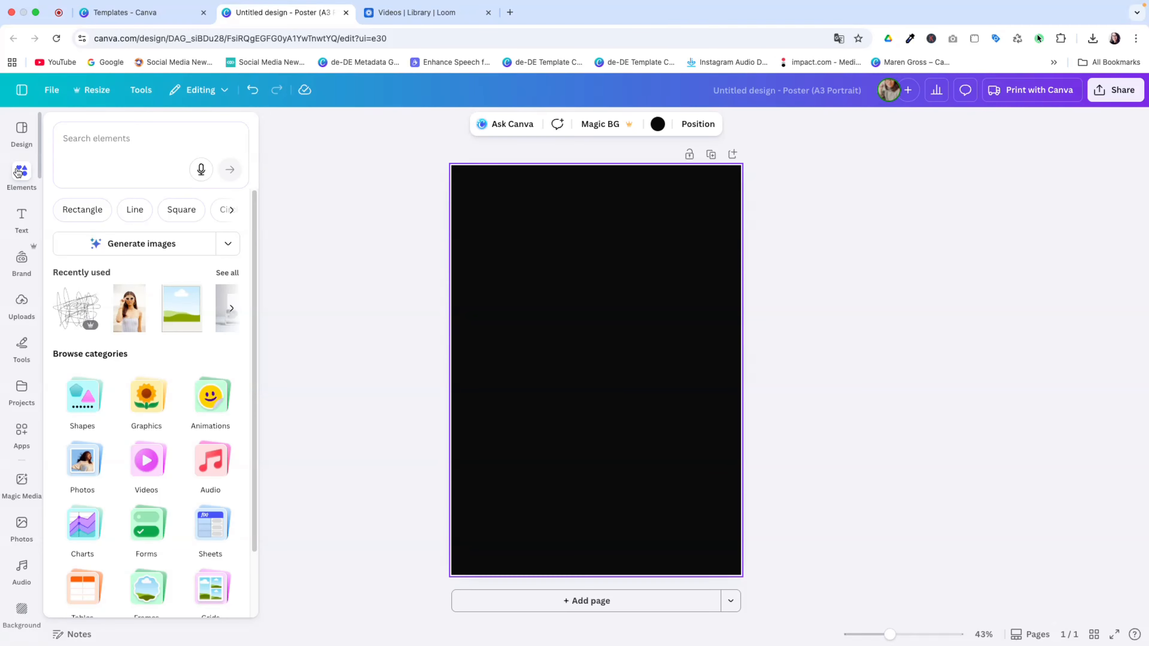
{"action": "left_click", "coordinate": [22, 302]}
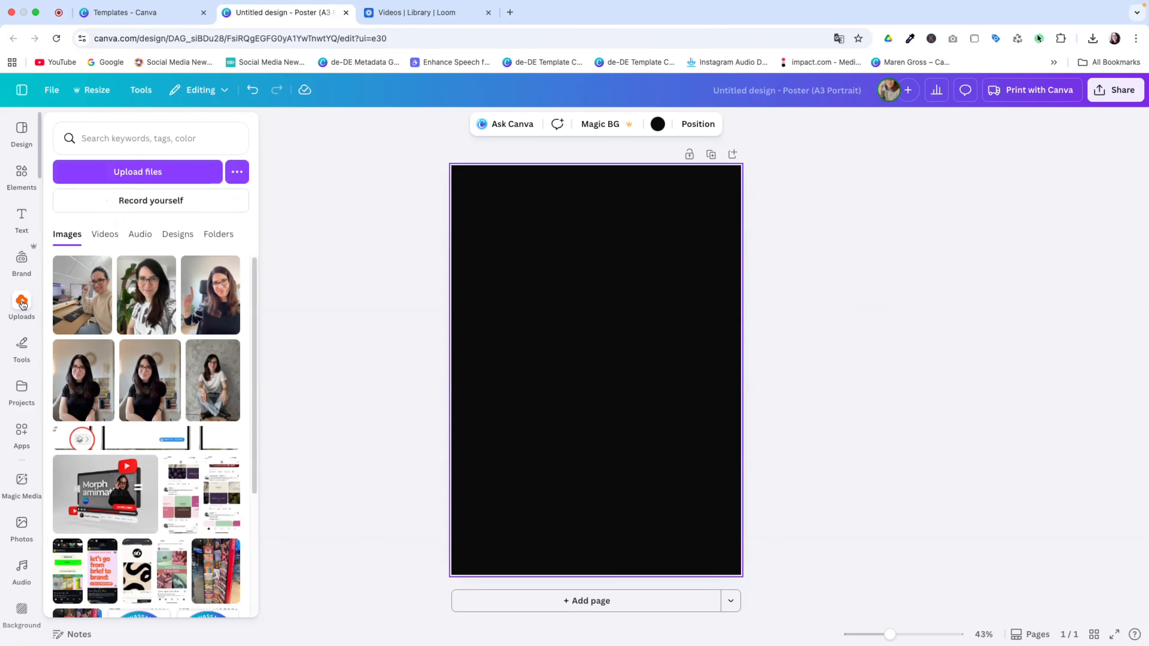
{"action": "left_click", "coordinate": [22, 303]}
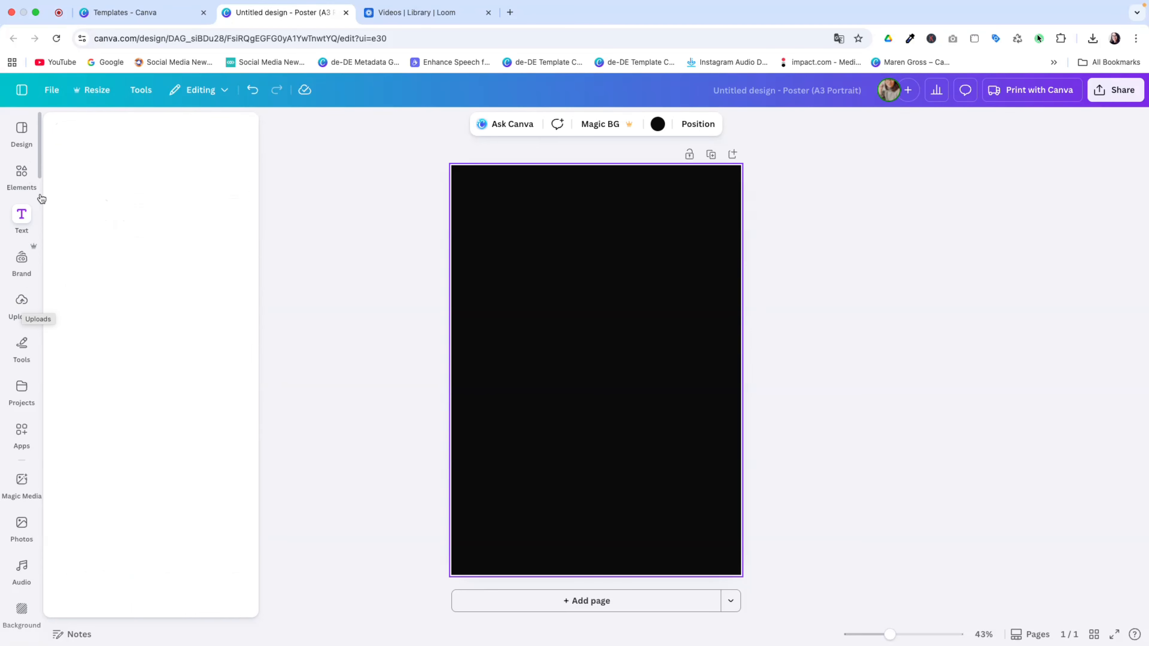
{"action": "left_click", "coordinate": [21, 174]}
{"action": "left_click", "coordinate": [68, 132]}
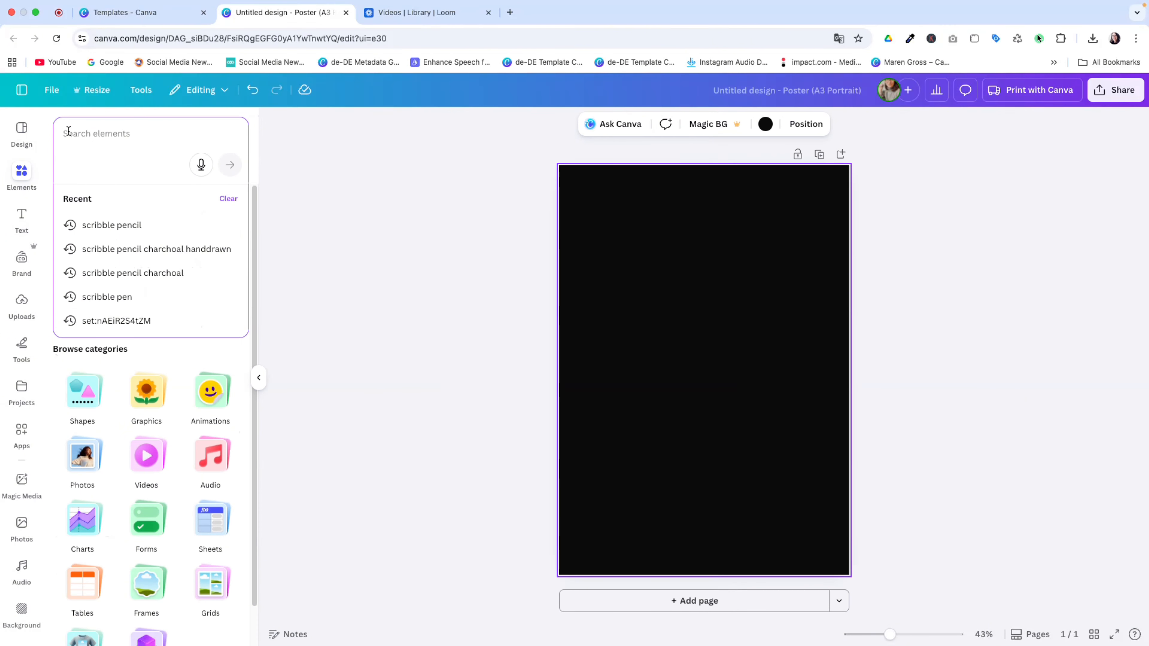
{"action": "type", "text": "city"}
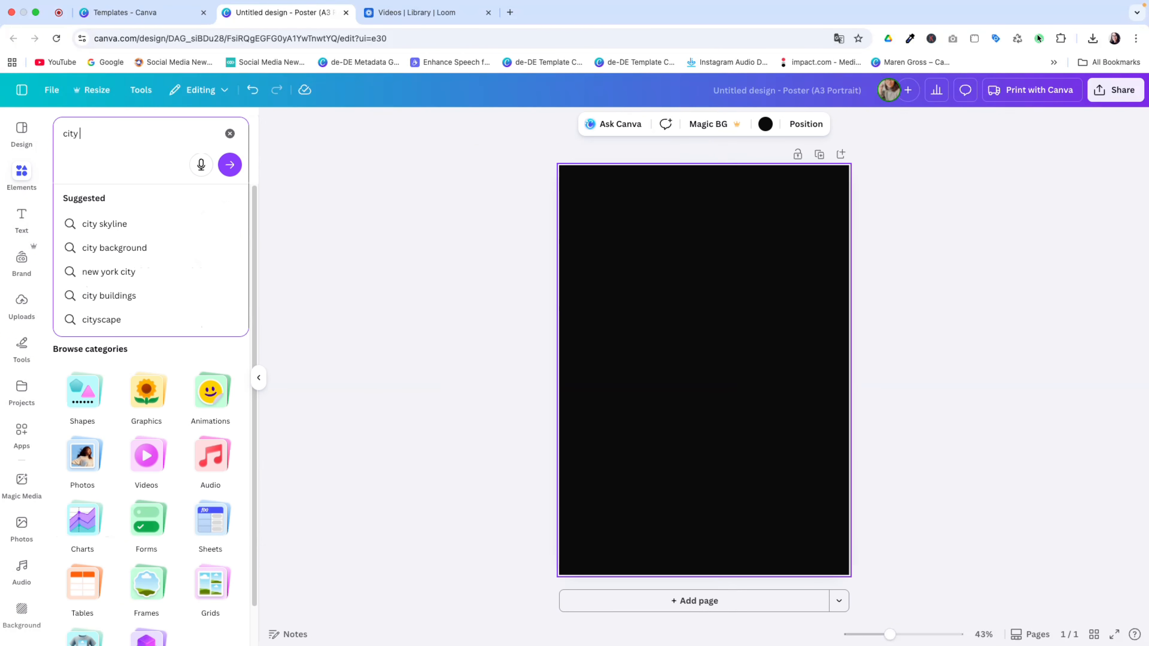
{"action": "type", "text": " berlin"}
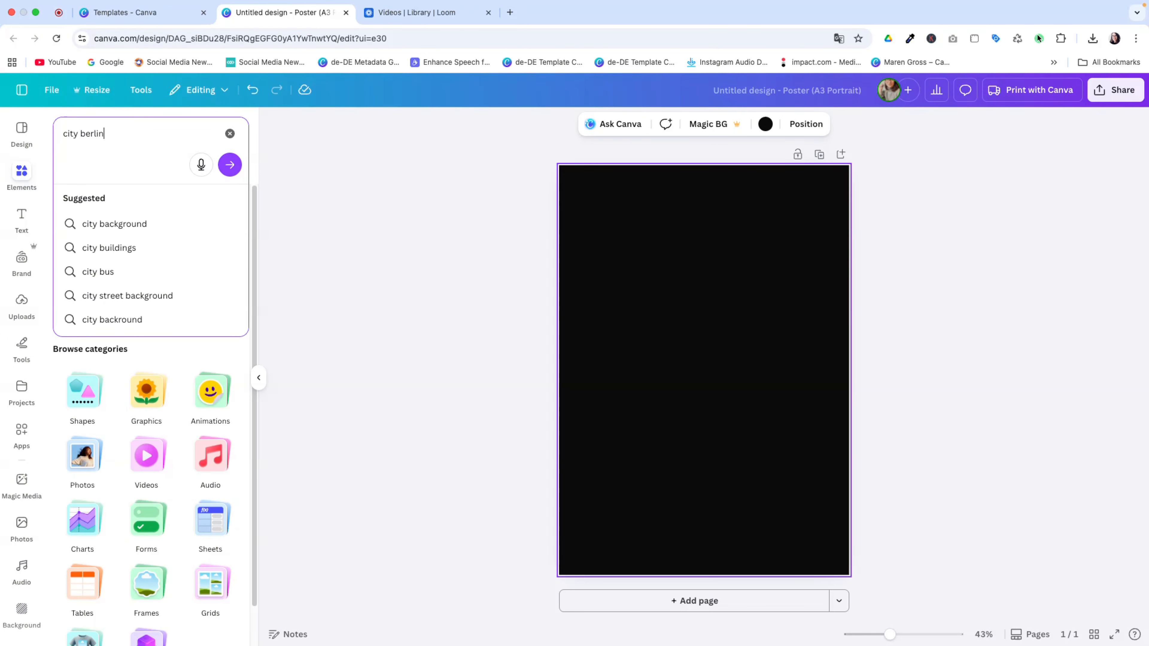
{"action": "type", "text": " germany"}
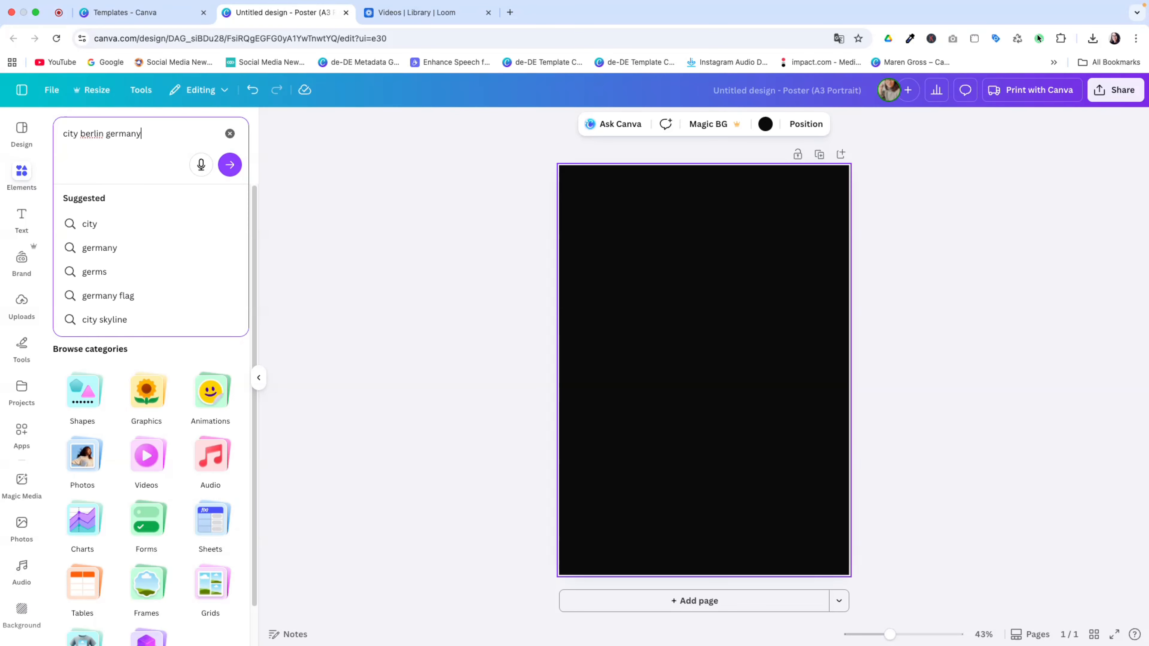
{"action": "key", "text": "Return"}
{"action": "left_click", "coordinate": [81, 204]}
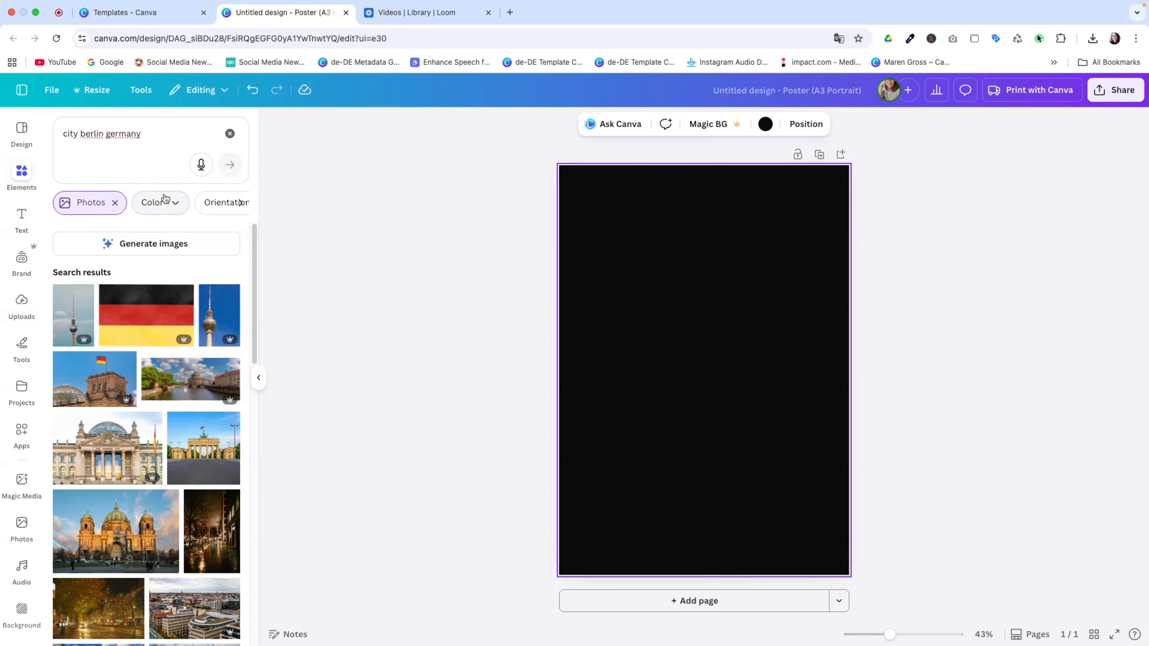
{"action": "left_click", "coordinate": [175, 204]}
{"action": "left_click", "coordinate": [174, 202]}
{"action": "left_click", "coordinate": [234, 205]}
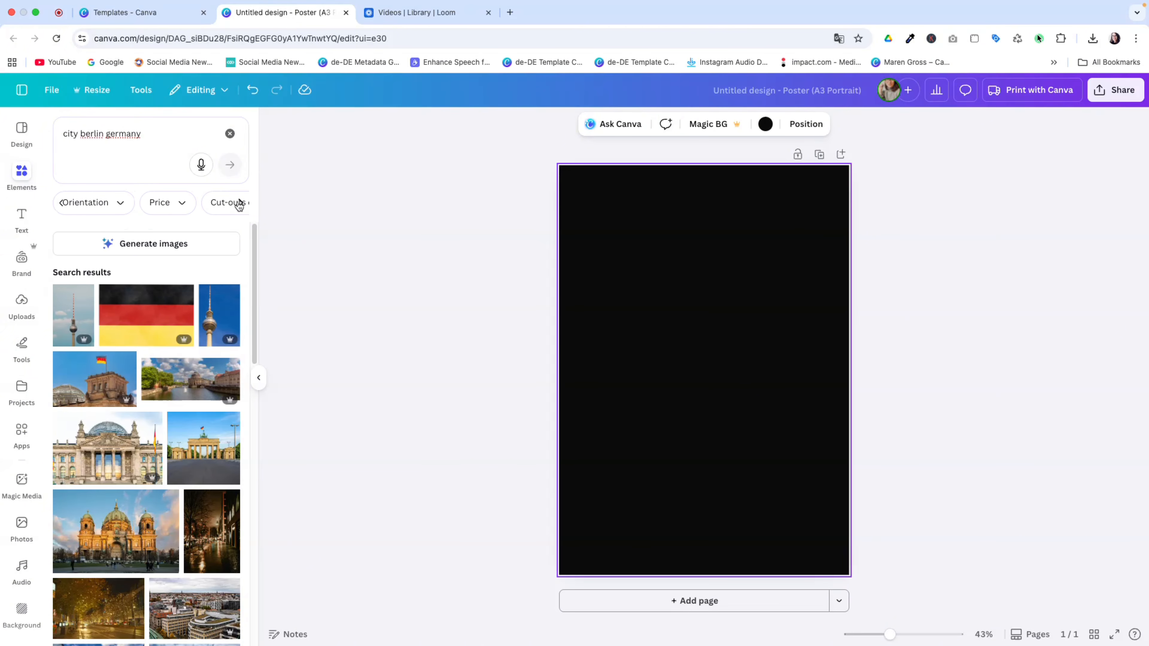
{"action": "left_click", "coordinate": [126, 205]}
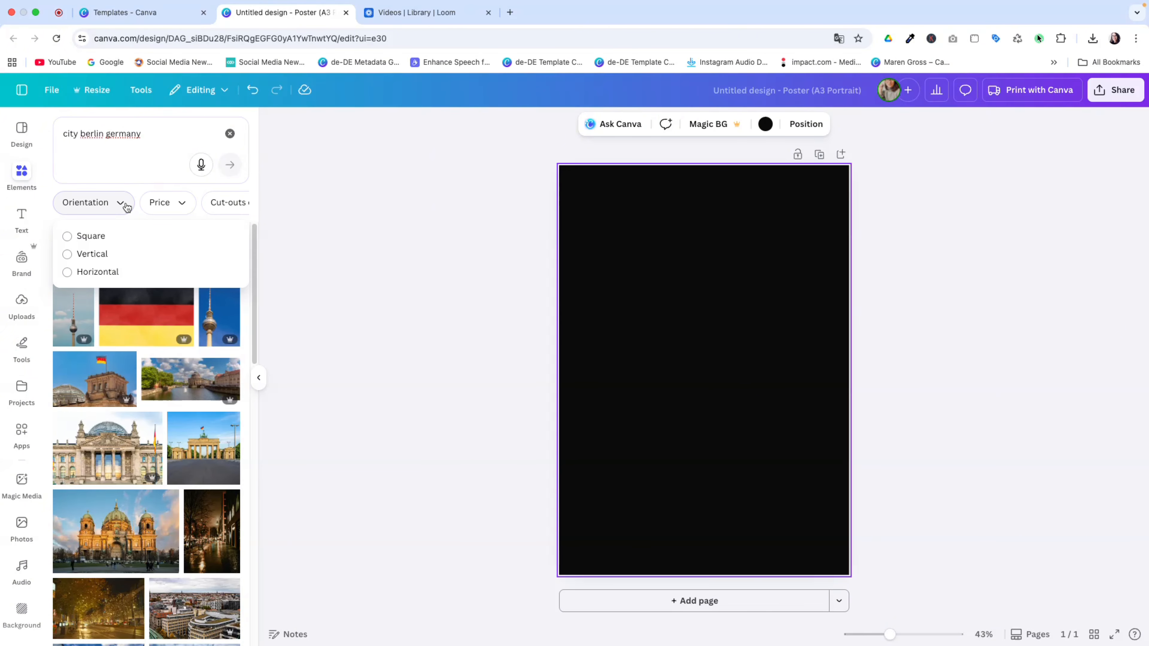
{"action": "left_click", "coordinate": [186, 205]}
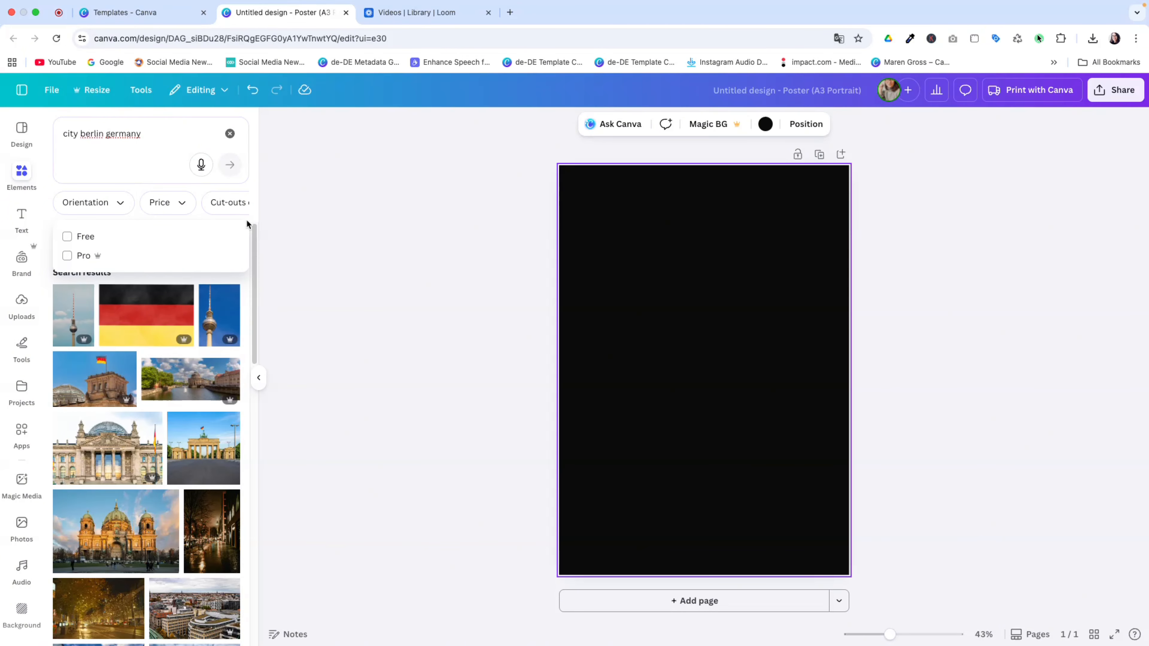
{"action": "left_click", "coordinate": [253, 232]}
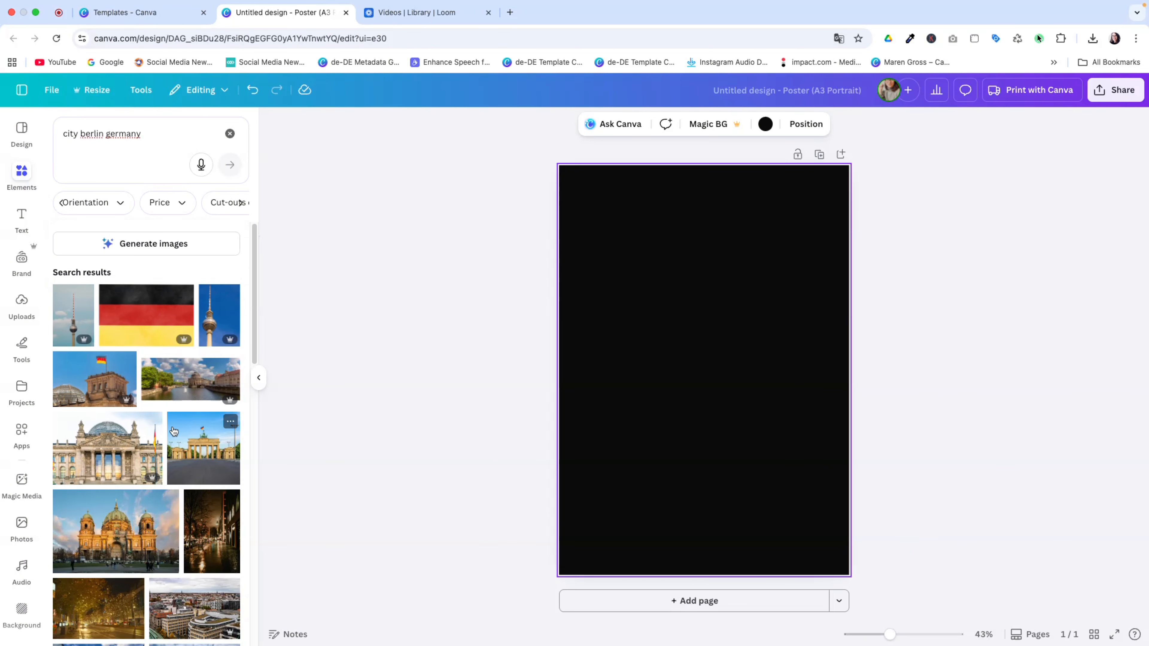
Place the Berlin photo with the TV tower and domed riverside building in the lower part of the black poster
{"action": "scroll", "coordinate": [177, 433], "scroll_direction": "down", "scroll_amount": 1}
{"action": "scroll", "coordinate": [177, 434], "scroll_direction": "down", "scroll_amount": 2}
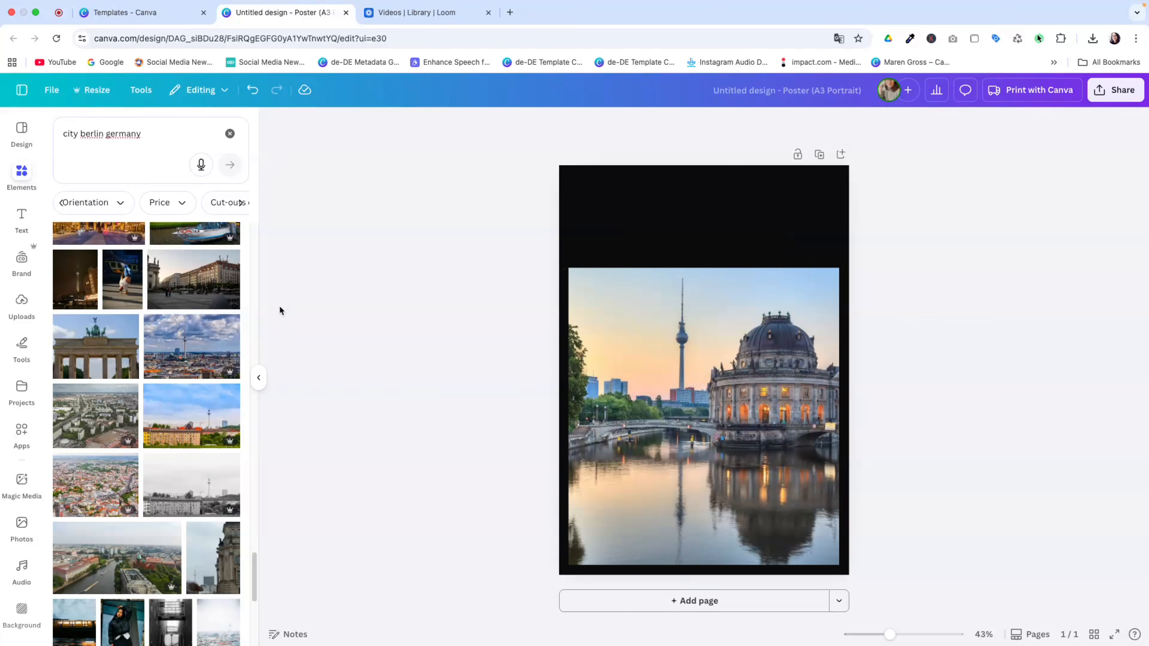
{"action": "left_click", "coordinate": [258, 386]}
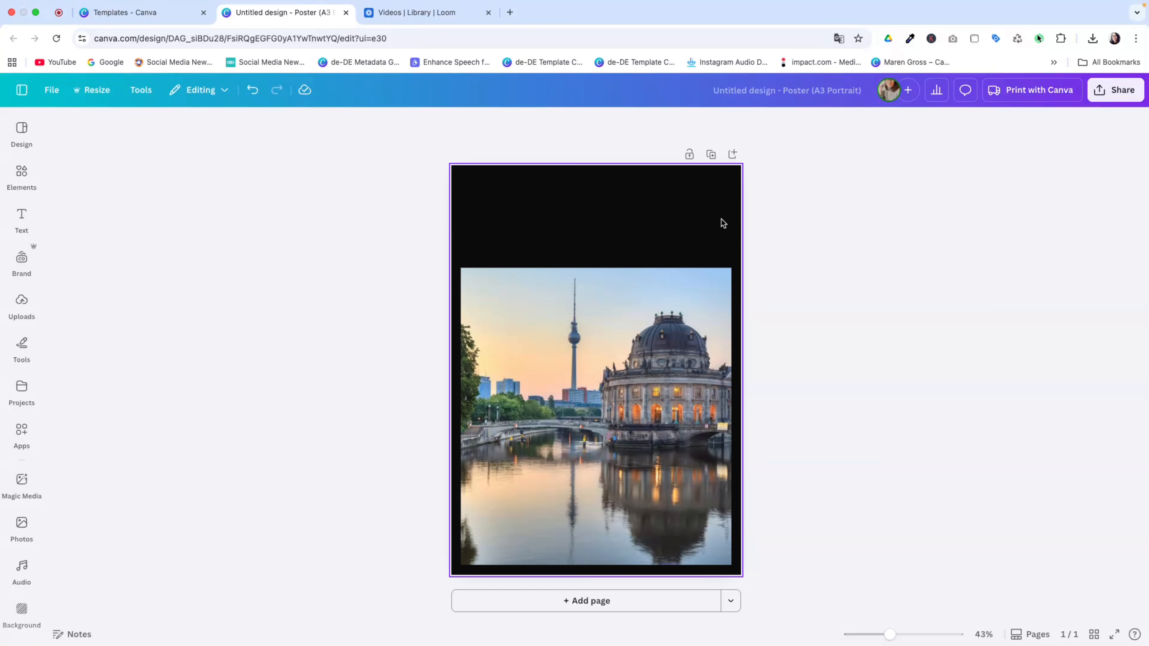
Search the elements library for "letter frame sans serif" and show all matching frames
{"action": "left_click", "coordinate": [21, 174]}
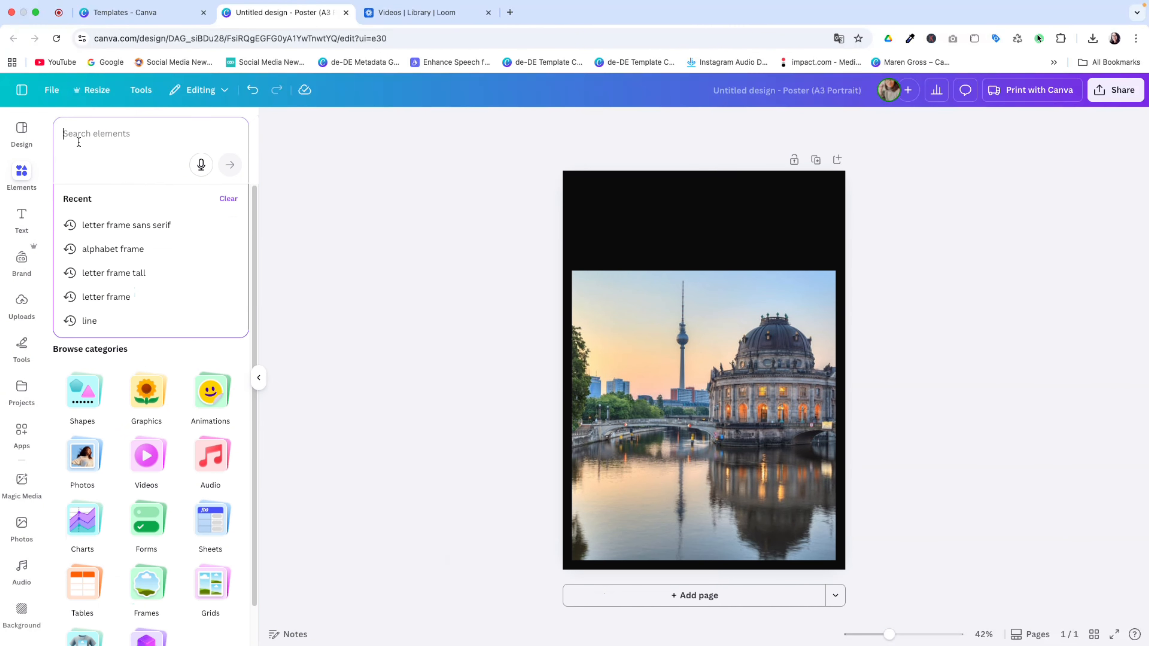
{"action": "type", "text": "letter frame sans serif"}
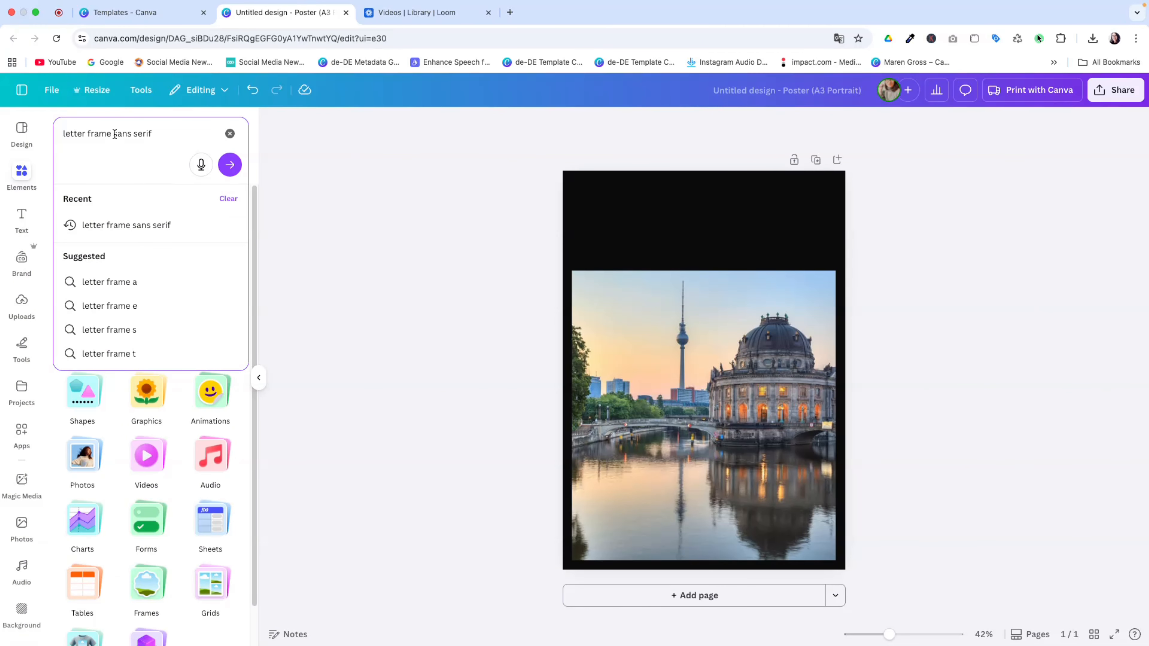
{"action": "left_click_drag", "start_coordinate": [113, 133], "coordinate": [177, 137]}
{"action": "left_click", "coordinate": [226, 167]}
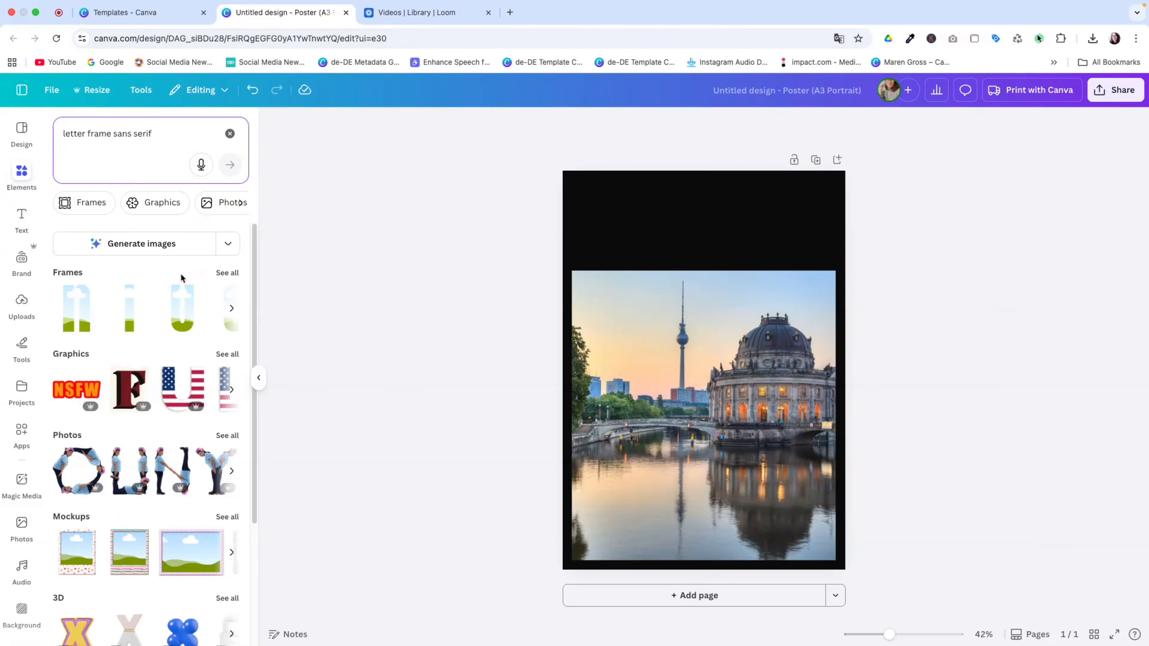
{"action": "left_click", "coordinate": [217, 274]}
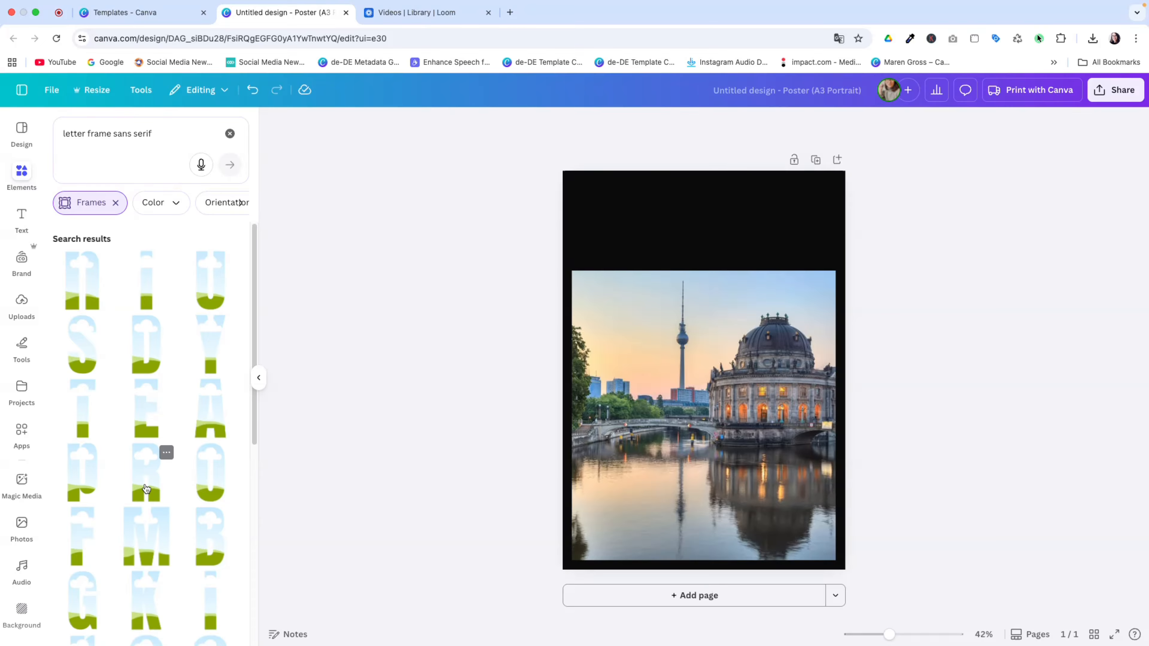
Add the bold sans serif letter frames needed to spell BERLIN to the poster
{"action": "left_click", "coordinate": [146, 488]}
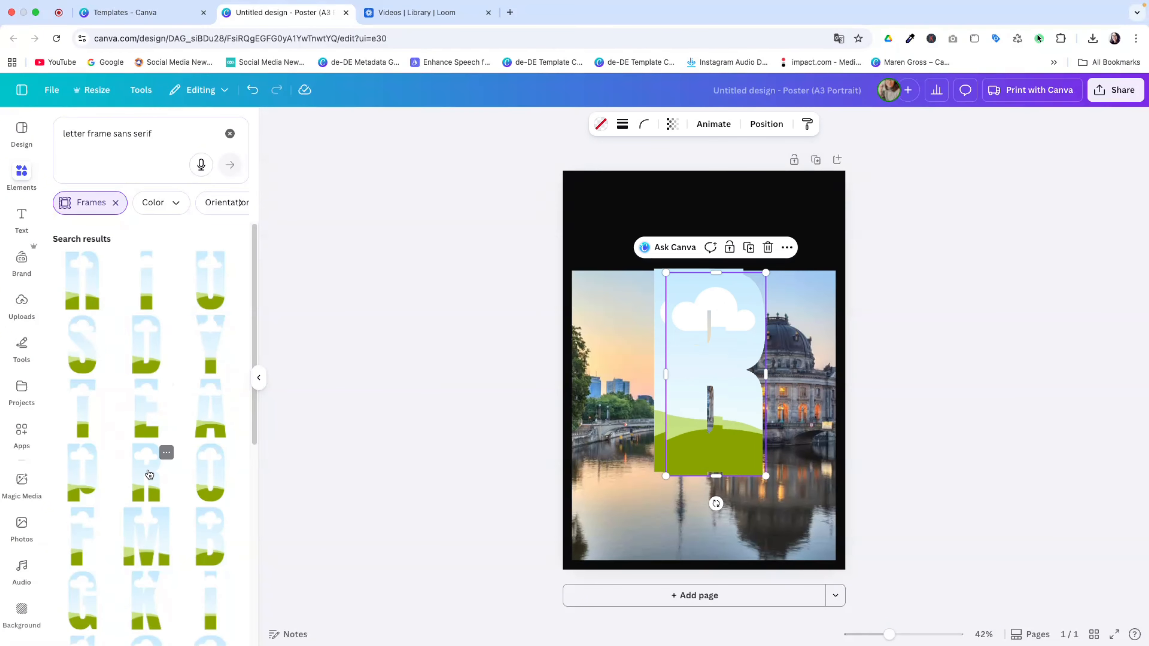
{"action": "scroll", "coordinate": [113, 460], "scroll_direction": "down", "scroll_amount": 1}
{"action": "scroll", "coordinate": [114, 460], "scroll_direction": "down", "scroll_amount": 10}
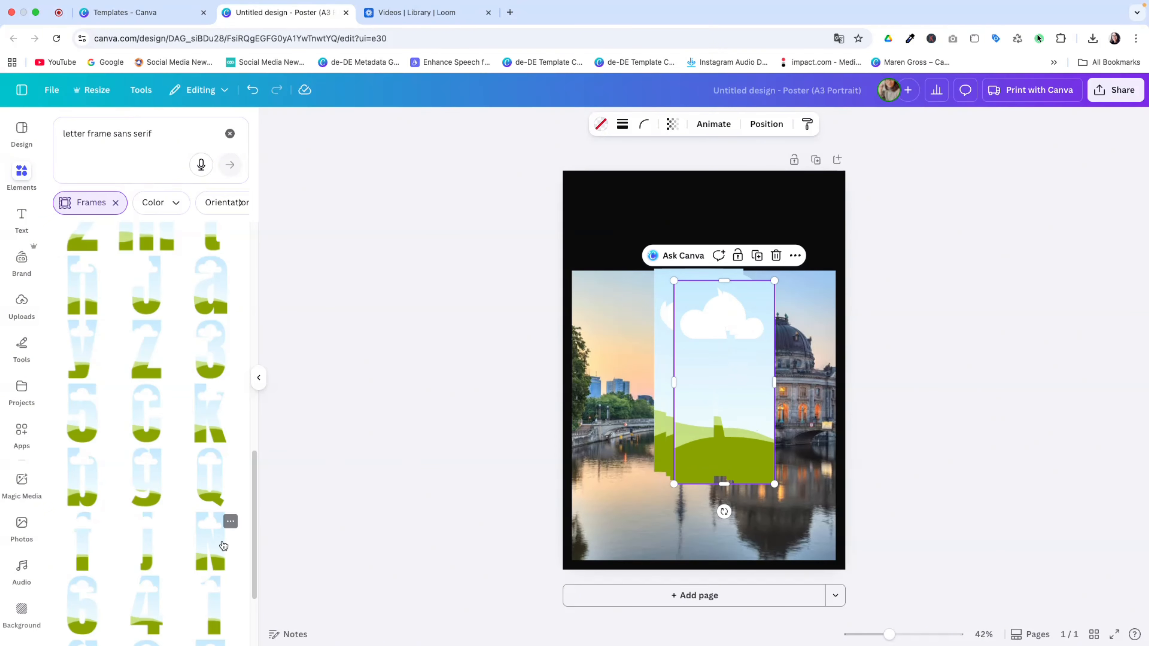
{"action": "left_click", "coordinate": [527, 296]}
Spread the stacked letter frames apart across the poster so each one can be reached
{"action": "left_click_drag", "start_coordinate": [701, 335], "coordinate": [845, 354]}
{"action": "left_click", "coordinate": [258, 378]}
{"action": "left_click_drag", "start_coordinate": [608, 393], "coordinate": [689, 401]}
{"action": "left_click_drag", "start_coordinate": [582, 373], "coordinate": [650, 388]}
{"action": "left_click_drag", "start_coordinate": [567, 366], "coordinate": [644, 389]}
{"action": "left_click_drag", "start_coordinate": [579, 374], "coordinate": [625, 393]}
Place the B, E and R frames side by side above the photo and shrink them to fit the black strip
{"action": "left_click_drag", "start_coordinate": [568, 380], "coordinate": [500, 281]}
{"action": "left_click_drag", "start_coordinate": [616, 319], "coordinate": [538, 321]}
{"action": "left_click_drag", "start_coordinate": [634, 300], "coordinate": [520, 182]}
{"action": "left_click_drag", "start_coordinate": [593, 377], "coordinate": [548, 268]}
{"action": "left_click_drag", "start_coordinate": [645, 344], "coordinate": [562, 217]}
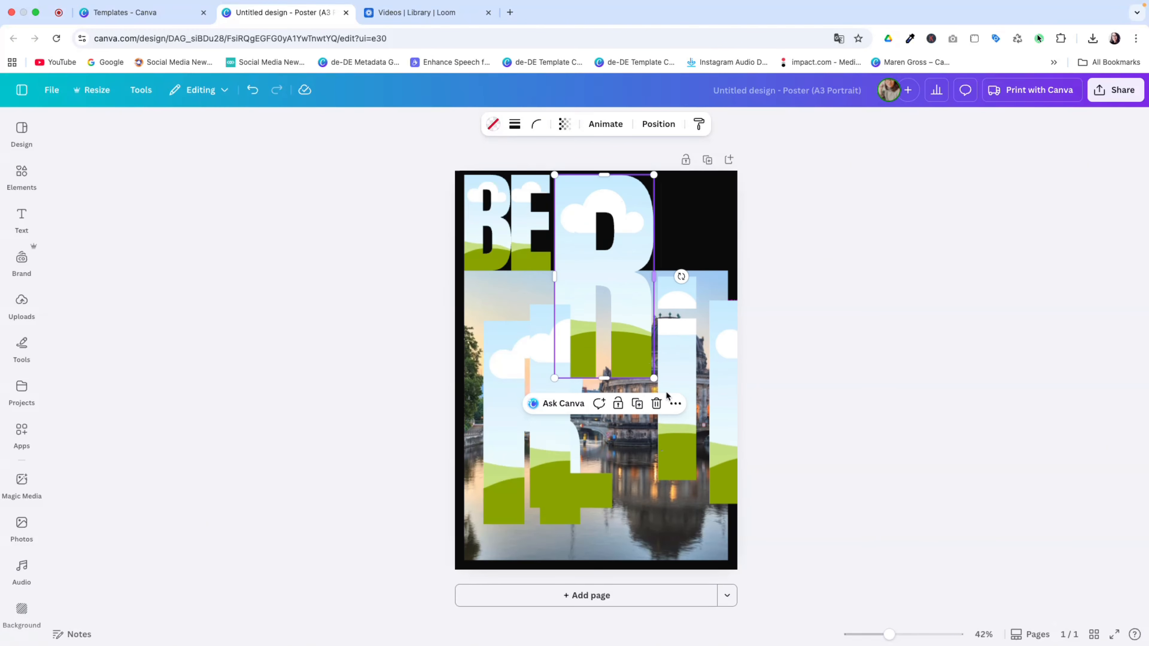
{"action": "left_click_drag", "start_coordinate": [652, 377], "coordinate": [600, 269]}
Line up the L, I and N frames after the R and scale them to the same height to complete BERLIN
{"action": "left_click_drag", "start_coordinate": [551, 371], "coordinate": [625, 242]}
{"action": "left_click_drag", "start_coordinate": [688, 379], "coordinate": [661, 271]}
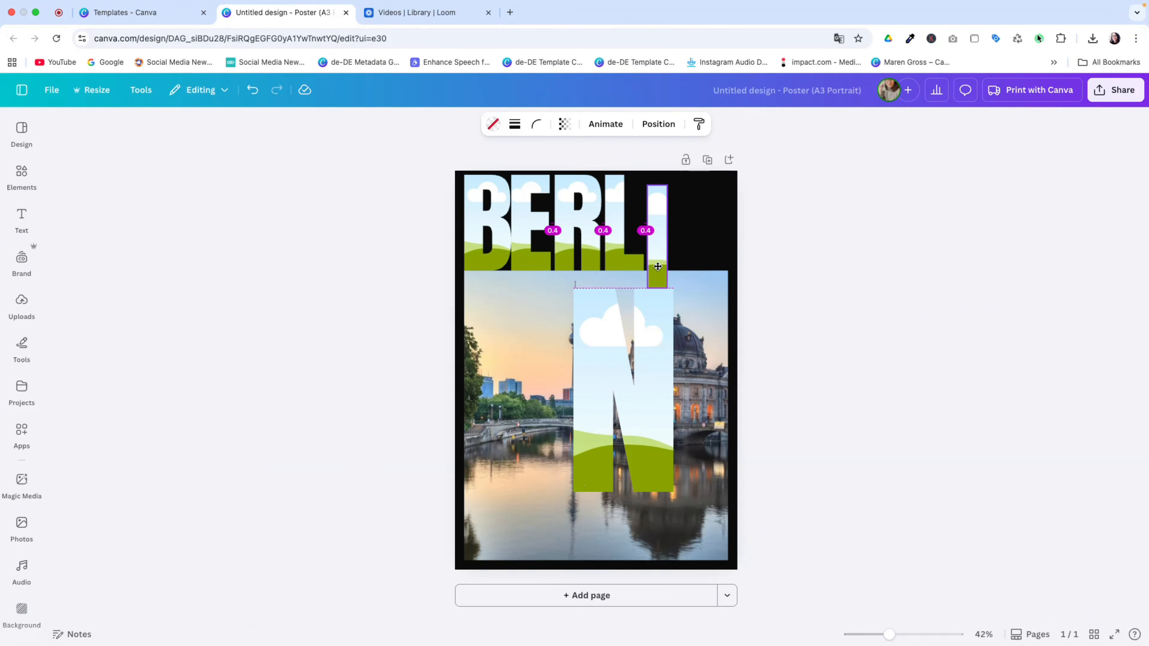
{"action": "left_click_drag", "start_coordinate": [640, 365], "coordinate": [736, 252]}
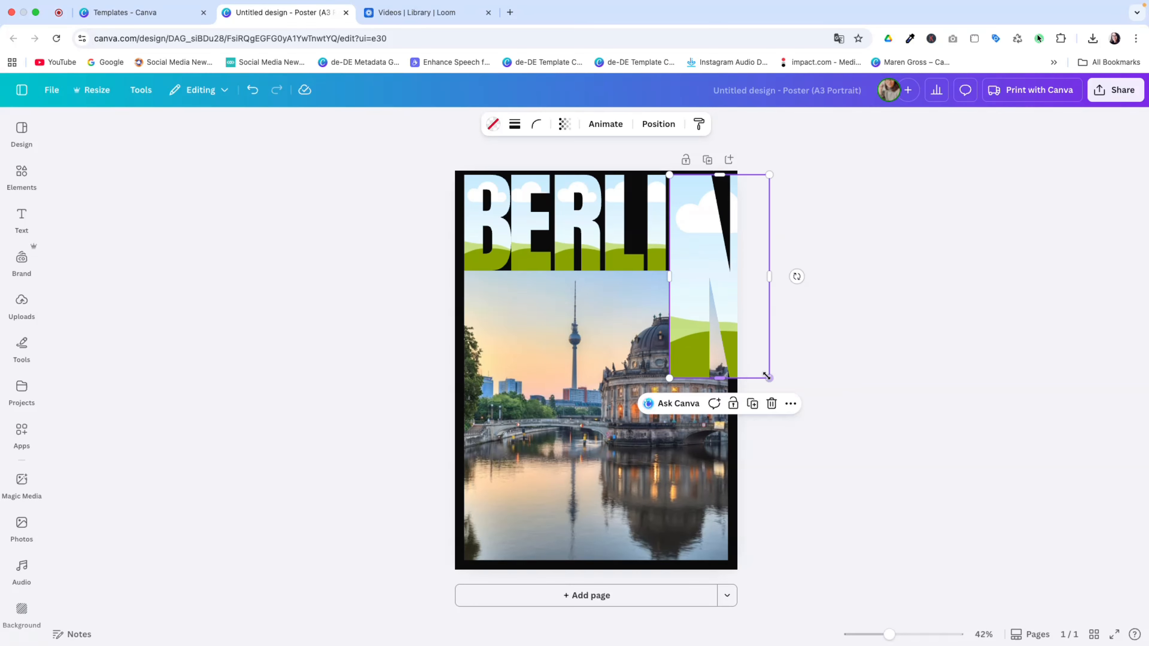
{"action": "left_click_drag", "start_coordinate": [767, 378], "coordinate": [713, 270]}
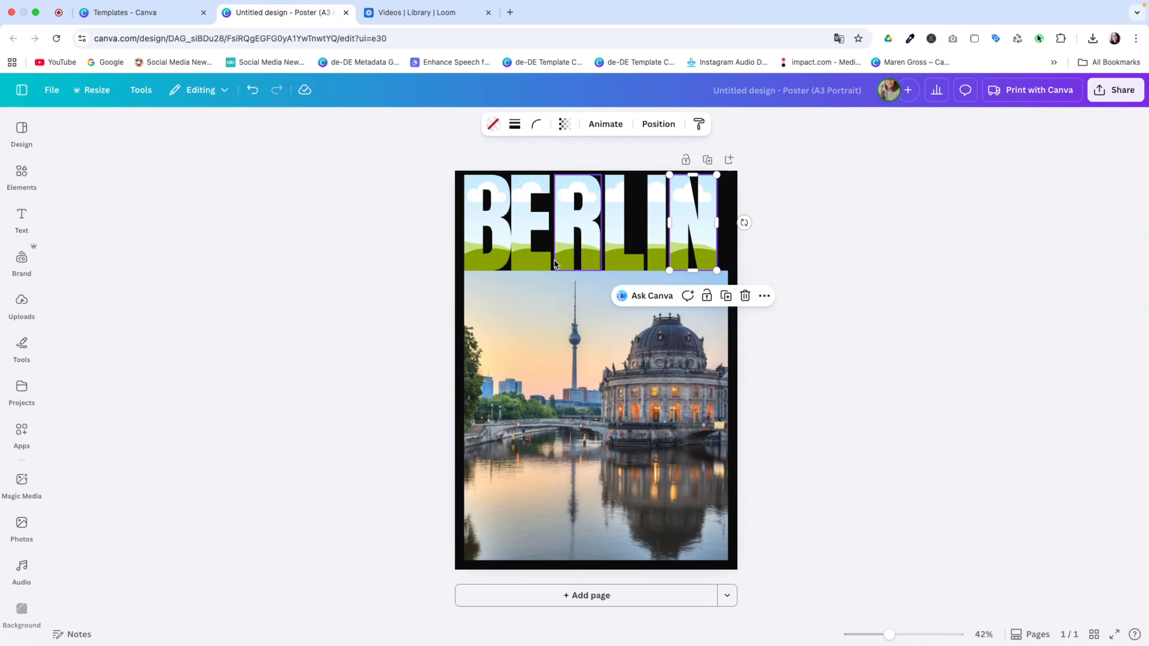
Nudge the E frame to the right to open a gap between it and the B
{"action": "left_click", "coordinate": [492, 230]}
{"action": "left_click", "coordinate": [522, 262]}
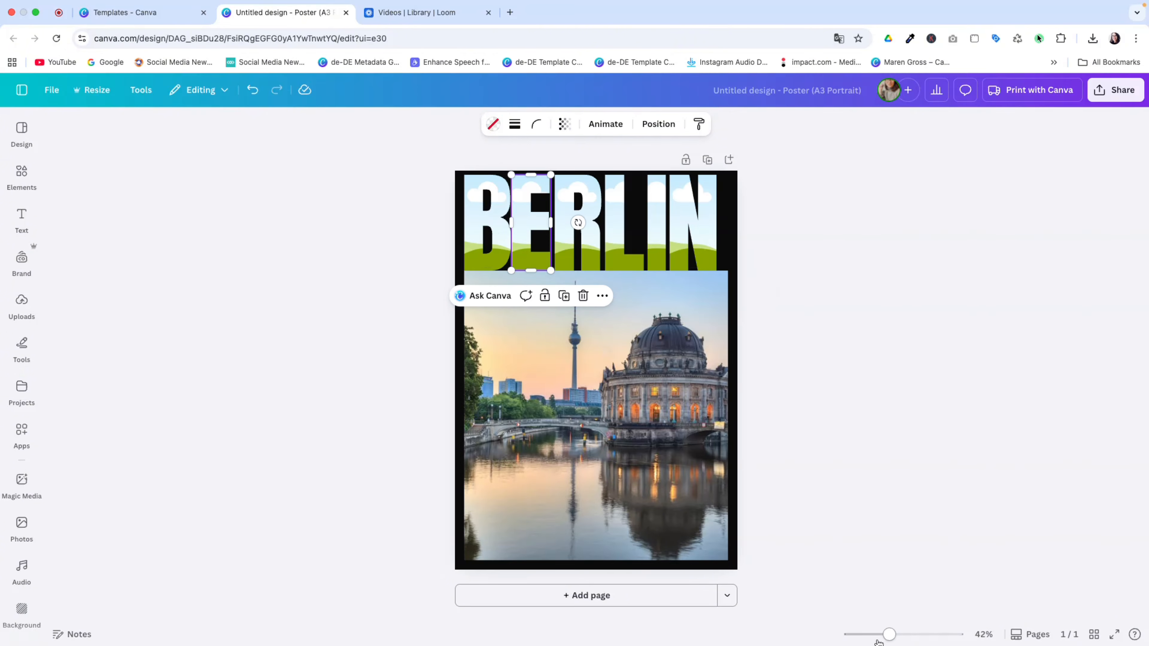
{"action": "left_click_drag", "start_coordinate": [889, 636], "coordinate": [908, 635]}
{"action": "scroll", "coordinate": [631, 467], "scroll_direction": "up", "scroll_amount": 5}
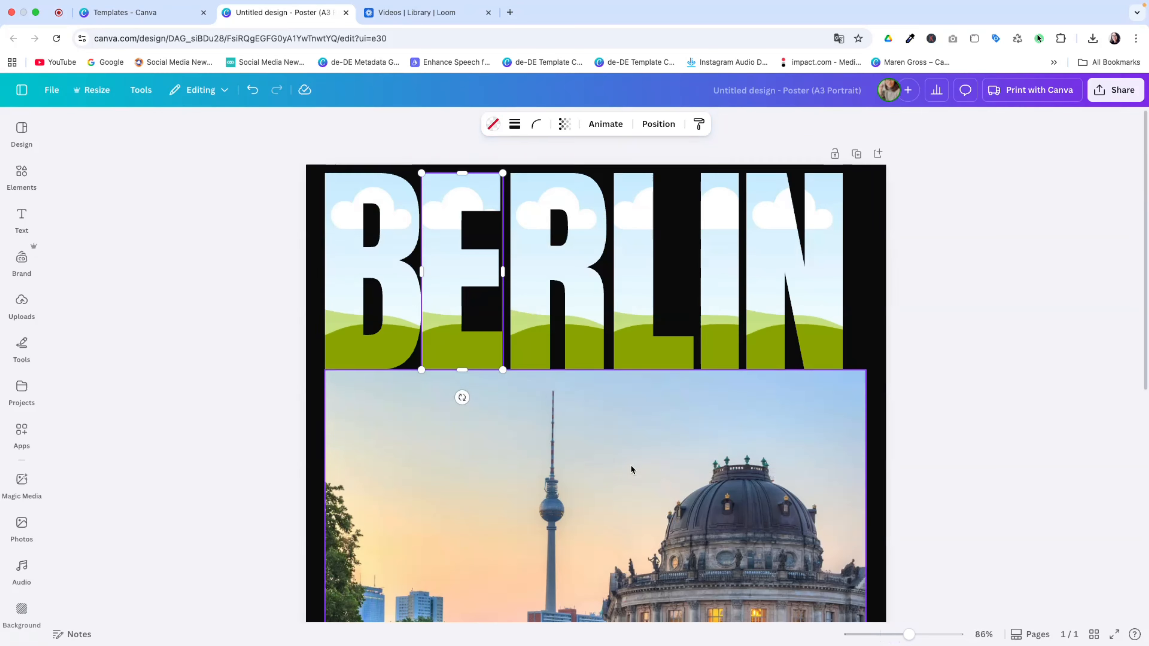
{"action": "left_click", "coordinate": [277, 252]}
{"action": "left_click", "coordinate": [448, 269]}
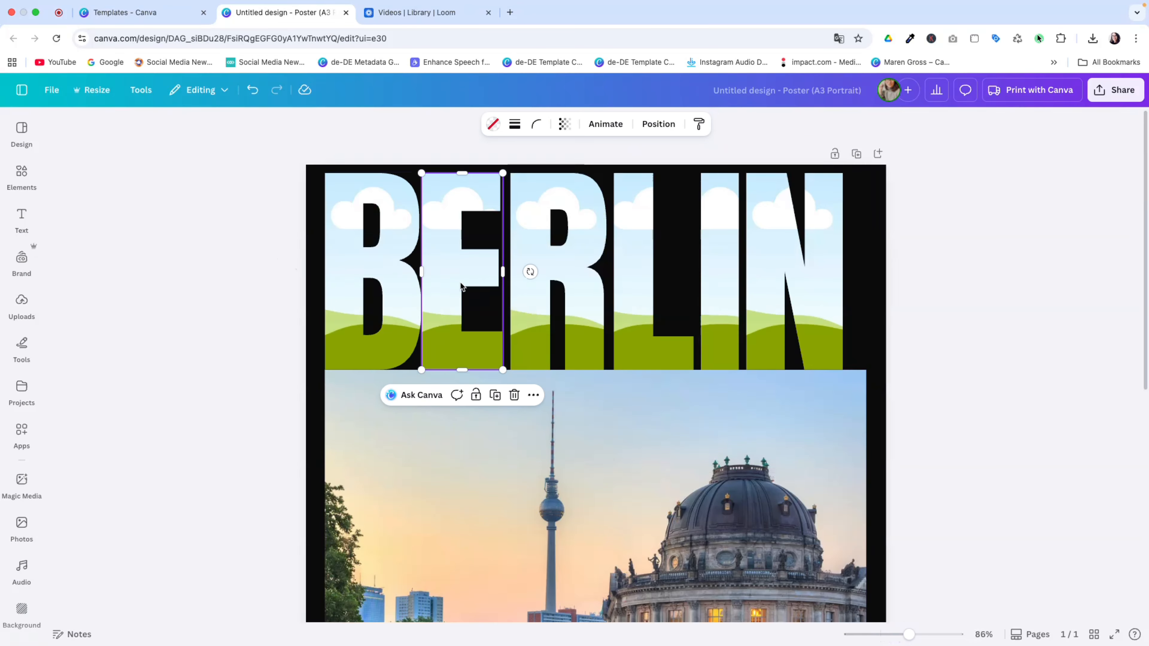
{"action": "key", "text": "Left"}
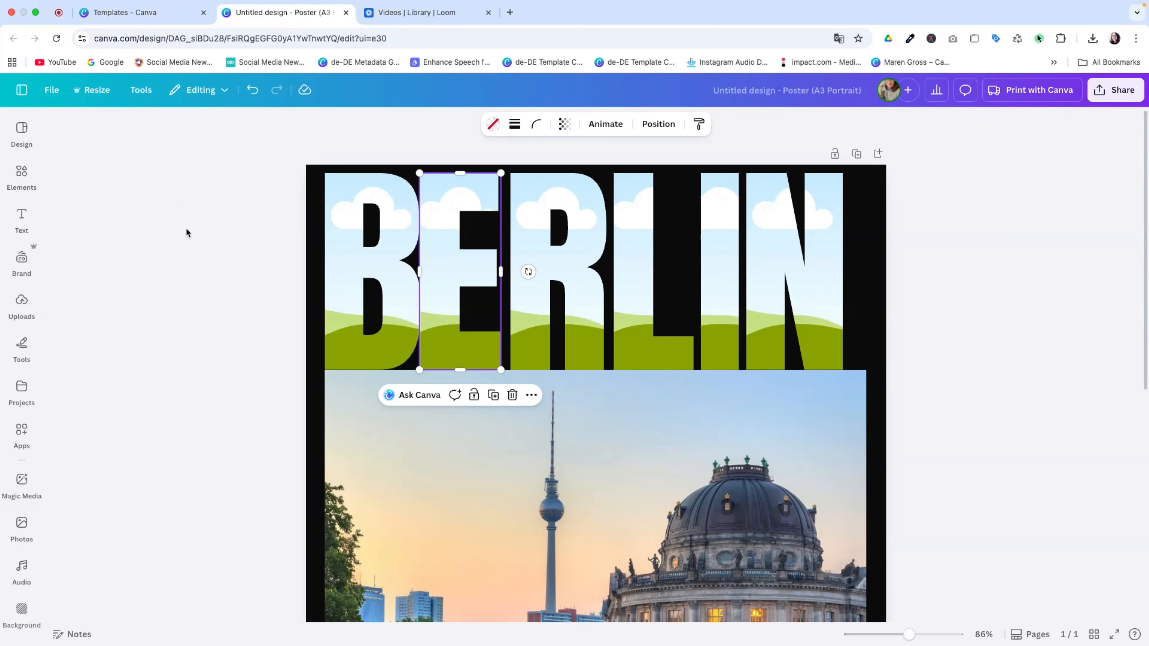
{"action": "key", "text": "Right"}
{"action": "key", "text": "Right"}
{"action": "key", "text": "Right"}
{"action": "key", "text": "Right"}
{"action": "key", "text": "Right"}
{"action": "key", "text": "Right"}
{"action": "key", "text": "Right"}
{"action": "key", "text": "Right"}
{"action": "key", "text": "Right"}
{"action": "key", "text": "Right"}
{"action": "key", "text": "Right"}
{"action": "key", "text": "Right"}
{"action": "key", "text": "Right"}
{"action": "key", "text": "Right"}
{"action": "key", "text": "Right"}
{"action": "key", "text": "Right"}
{"action": "key", "text": "Right"}
{"action": "key", "text": "Right"}
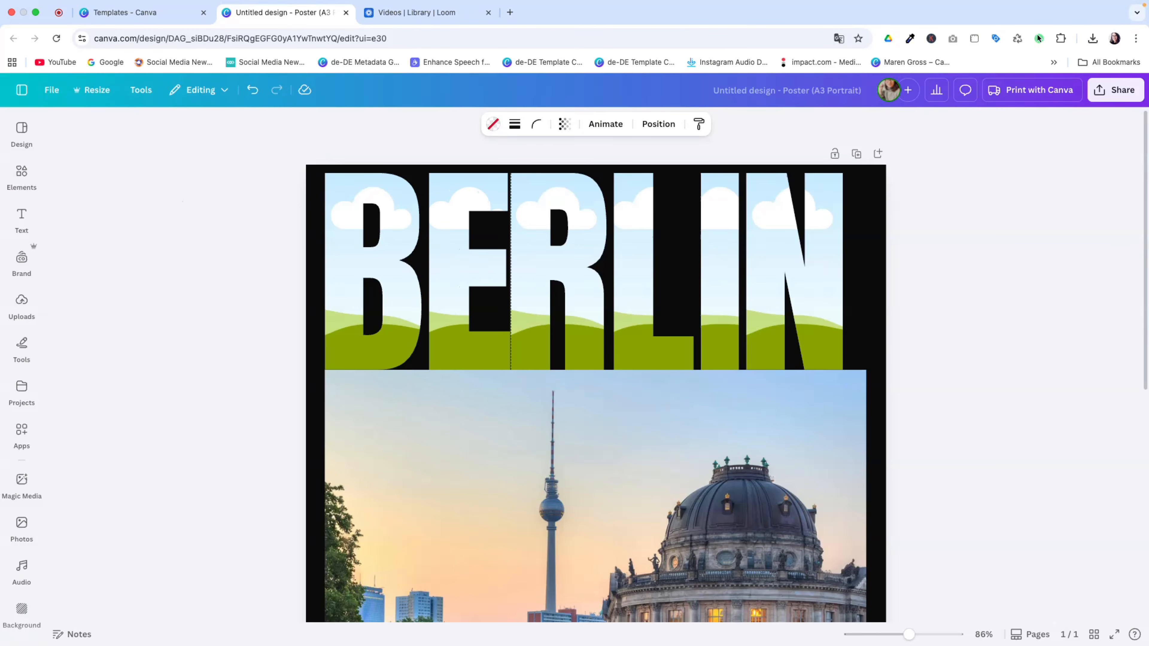
{"action": "key", "text": "Right"}
{"action": "key", "text": "Right"}
{"action": "key", "text": "Right"}
{"action": "key", "text": "Right"}
{"action": "key", "text": "Right"}
{"action": "key", "text": "Right"}
{"action": "key", "text": "Right"}
{"action": "key", "text": "Right"}
{"action": "key", "text": "Right"}
{"action": "key", "text": "Right"}
{"action": "key", "text": "Right"}
{"action": "key", "text": "Right"}
{"action": "key", "text": "Right"}
{"action": "key", "text": "Right"}
Nudge the R frame to the right to leave a gap after the E
{"action": "left_click", "coordinate": [566, 254]}
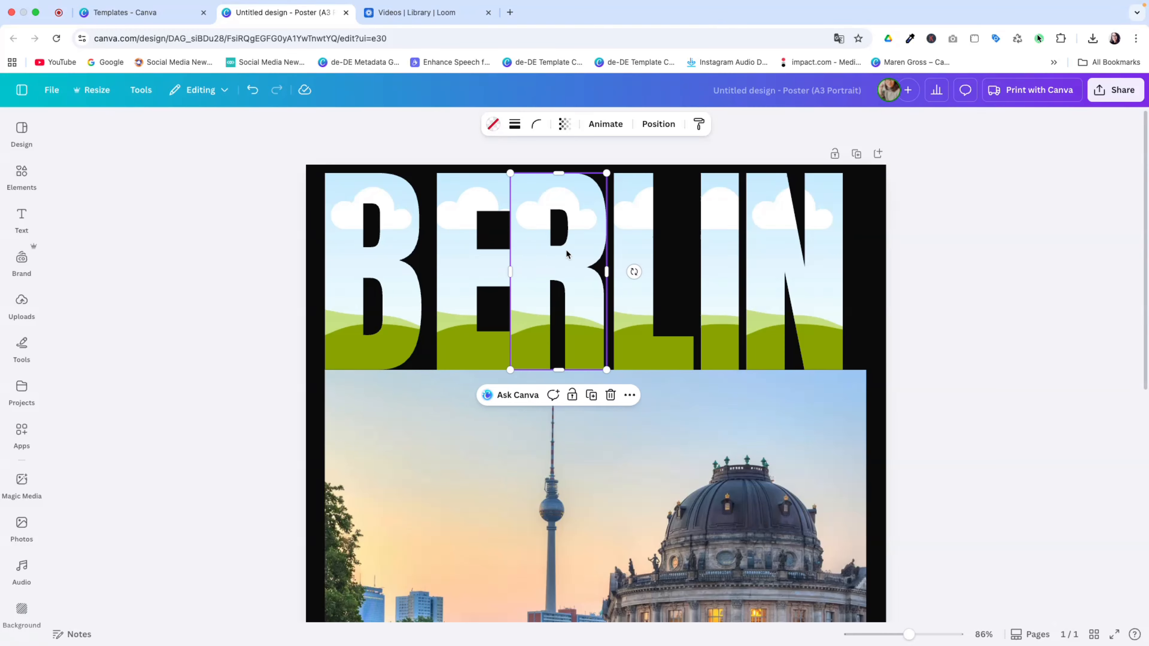
{"action": "mouse_move", "coordinate": [566, 254]}
{"action": "left_mouse_down"}
{"action": "mouse_move", "coordinate": [585, 249]}
{"action": "mouse_move", "coordinate": [570, 249]}
{"action": "left_mouse_up"}
{"action": "key", "text": "Right"}
{"action": "key", "text": "Right"}
{"action": "key", "text": "Right"}
{"action": "key", "text": "Right"}
{"action": "key", "text": "Right"}
{"action": "key", "text": "Right"}
{"action": "key", "text": "Right"}
{"action": "key", "text": "Right"}
{"action": "key", "text": "Right"}
{"action": "key", "text": "Right"}
{"action": "key", "text": "Right"}
{"action": "key", "text": "Right"}
{"action": "key", "text": "Right"}
{"action": "key", "text": "Right"}
{"action": "key", "text": "Right"}
{"action": "key", "text": "Right"}
{"action": "key", "text": "Right"}
{"action": "key", "text": "Right"}
{"action": "key", "text": "Right"}
{"action": "key", "text": "Right"}
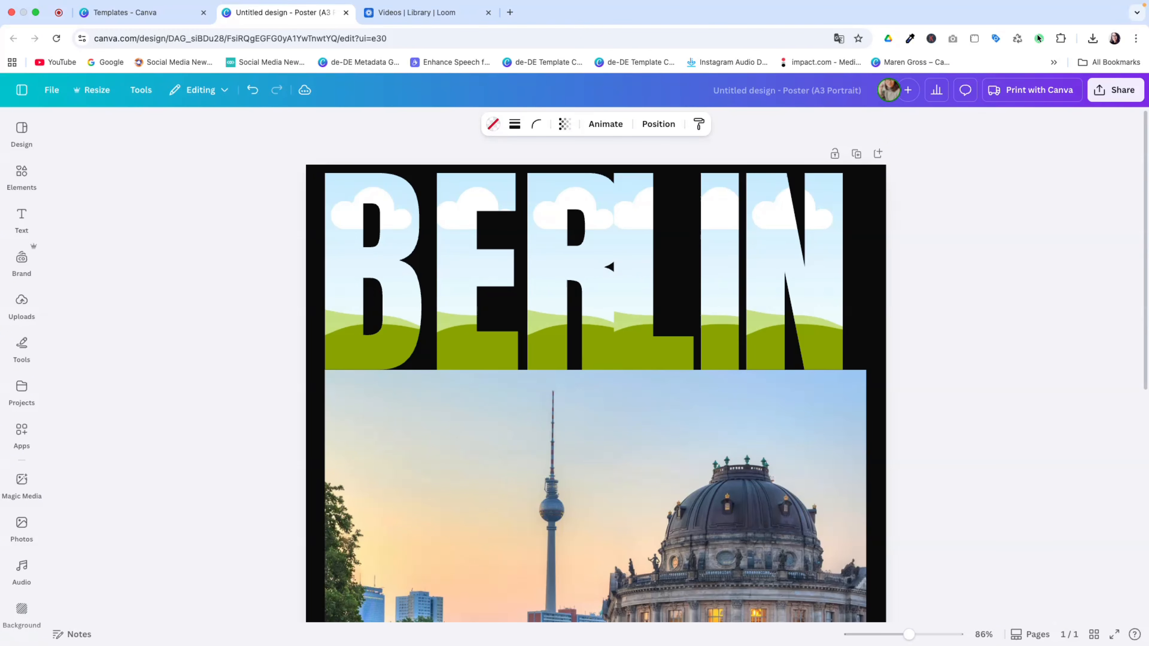
Shift the R and L frames to the right to leave even gaps between the E, R and L
{"action": "left_click", "coordinate": [640, 254]}
{"action": "left_click_drag", "start_coordinate": [640, 254], "coordinate": [656, 251]}
{"action": "left_click", "coordinate": [506, 279]}
{"action": "left_click_drag", "start_coordinate": [470, 278], "coordinate": [469, 276]}
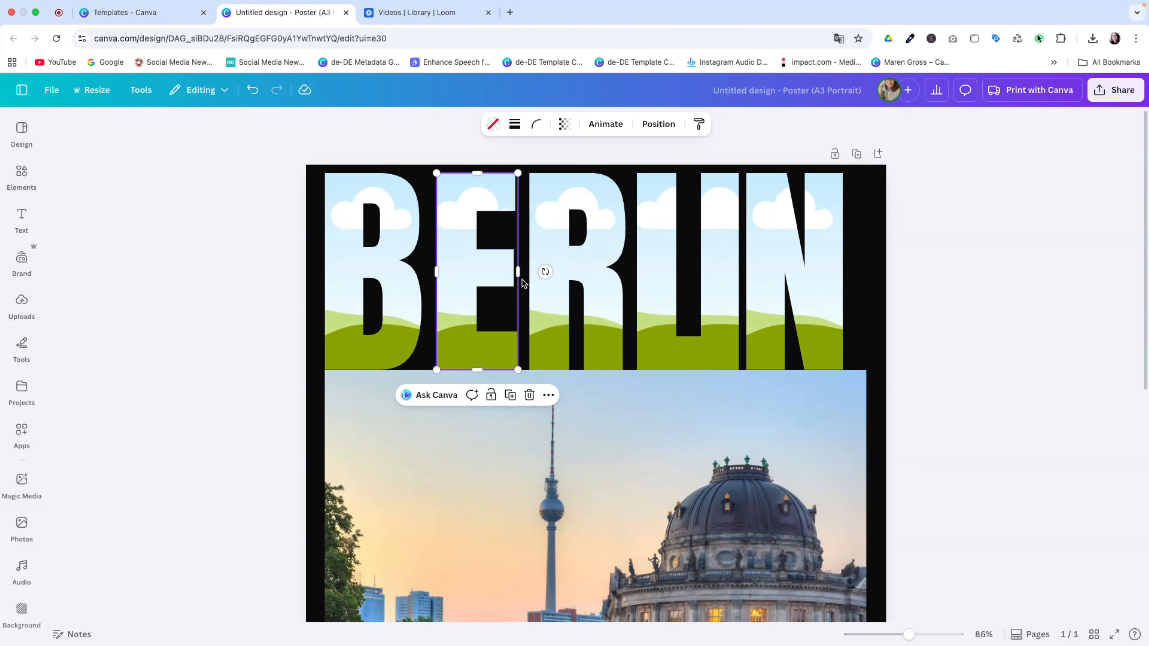
{"action": "left_click", "coordinate": [542, 279]}
{"action": "left_click_drag", "start_coordinate": [544, 279], "coordinate": [548, 279]}
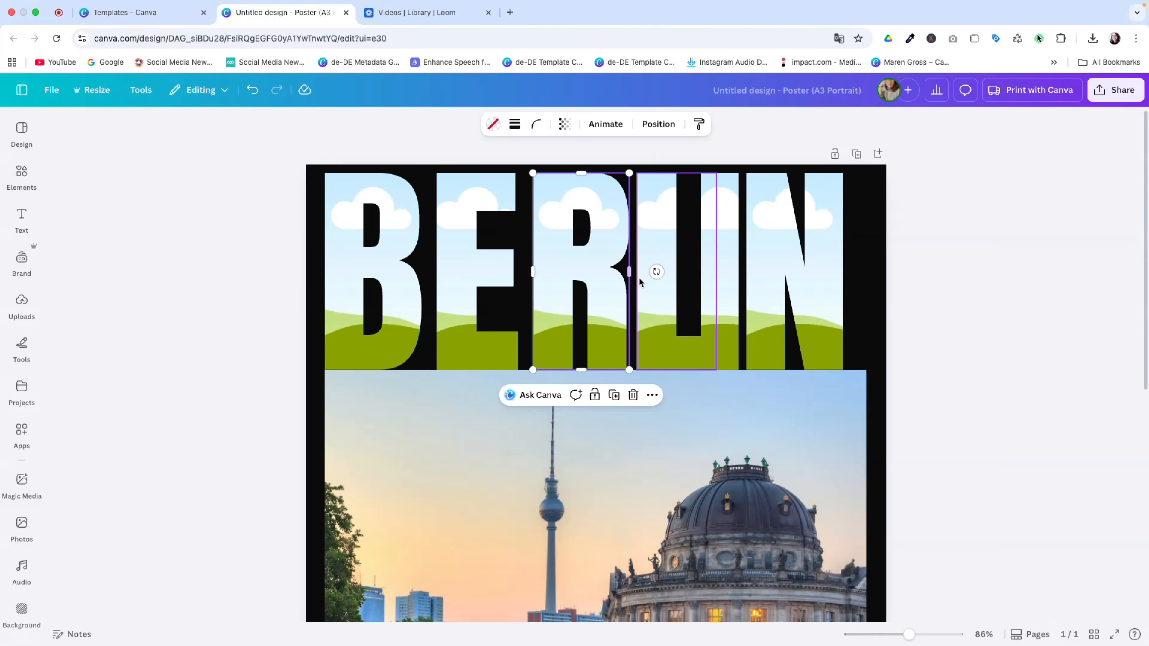
{"action": "left_click", "coordinate": [645, 277]}
{"action": "left_click_drag", "start_coordinate": [644, 277], "coordinate": [653, 277]}
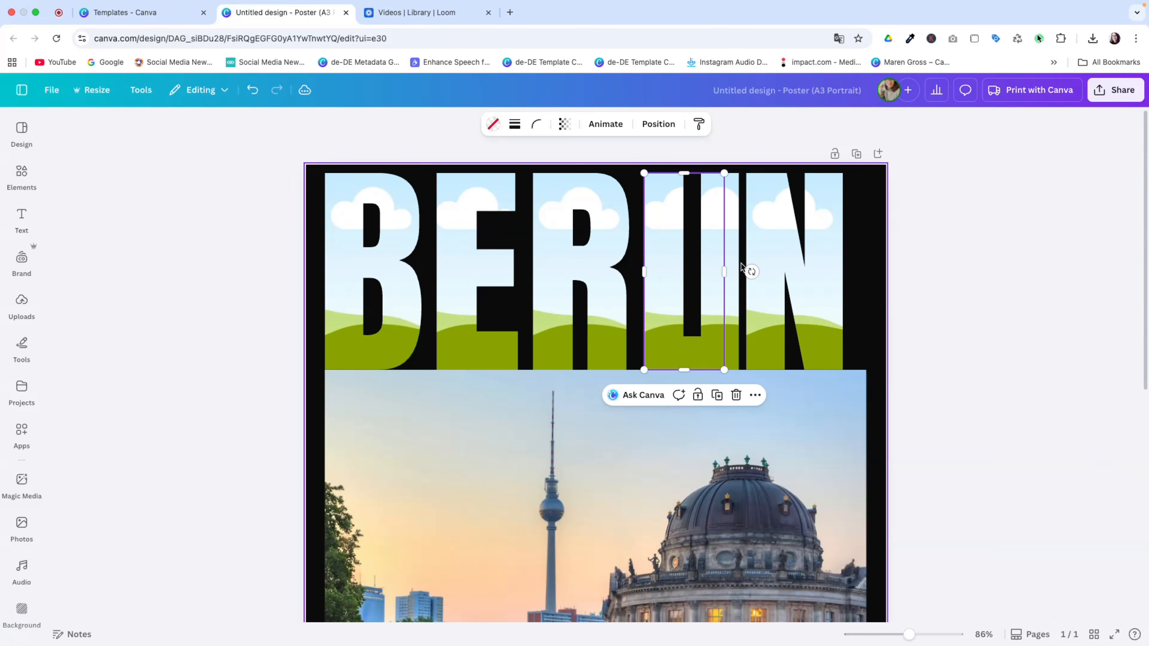
Move the I and N frames to the right so similar gaps separate the L, I and N
{"action": "left_click_drag", "start_coordinate": [731, 266], "coordinate": [862, 267]}
{"action": "left_click", "coordinate": [821, 264]}
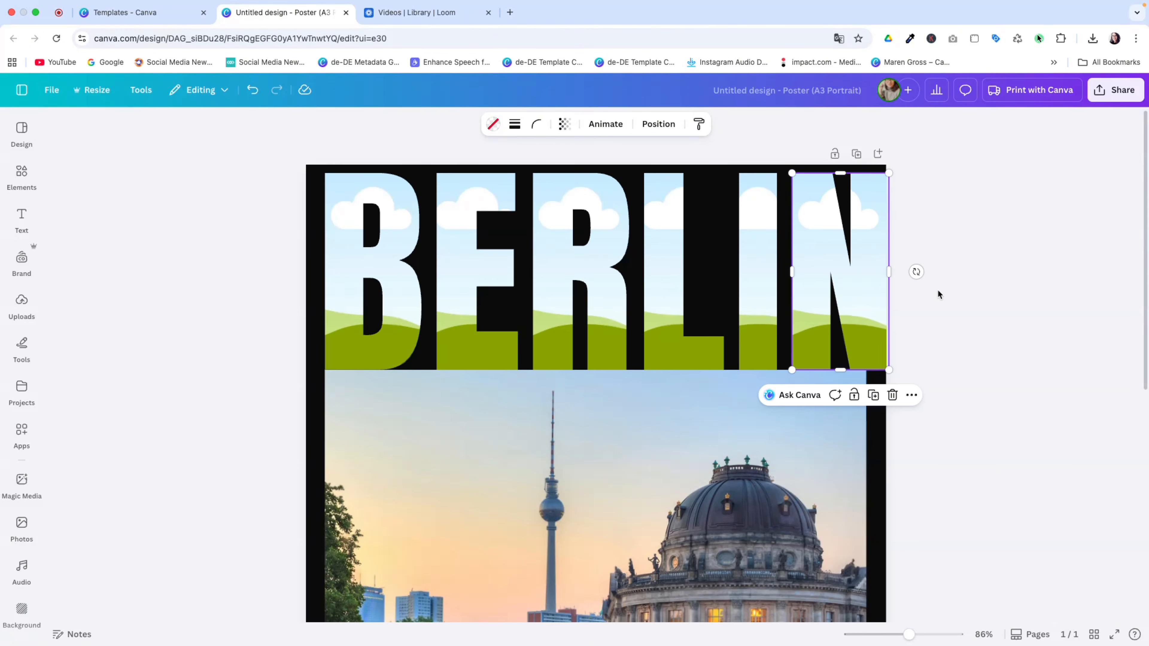
{"action": "left_click", "coordinate": [946, 292]}
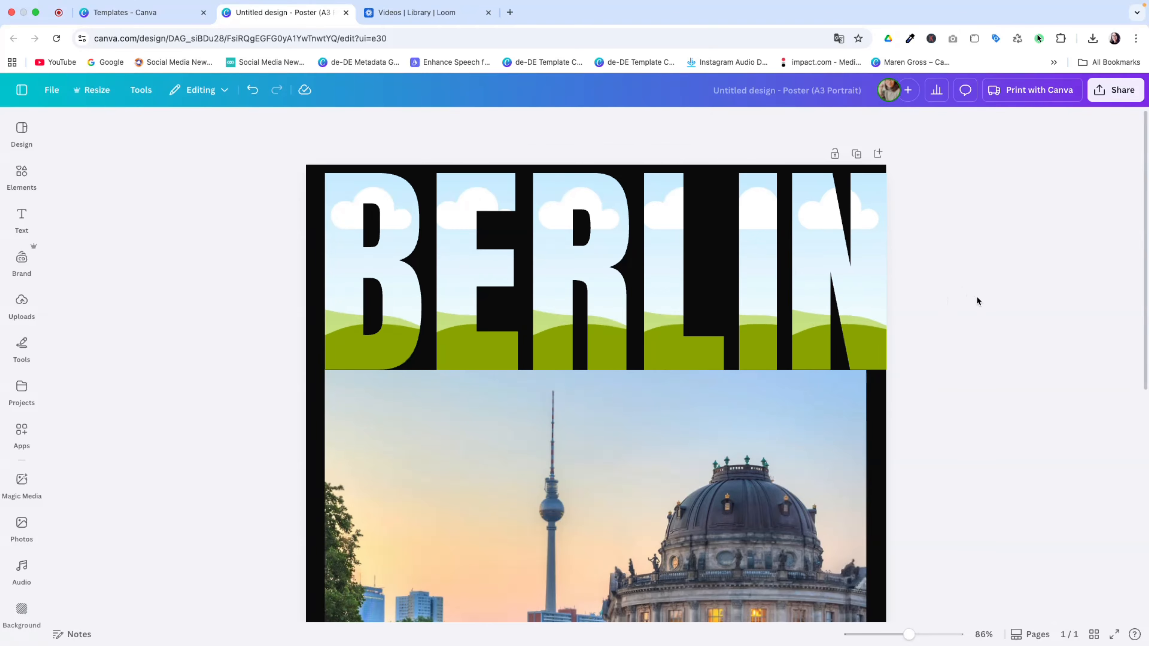
Select all six letter frames together and scale them down to match the photo's width
{"action": "left_click_drag", "start_coordinate": [980, 295], "coordinate": [63, 258]}
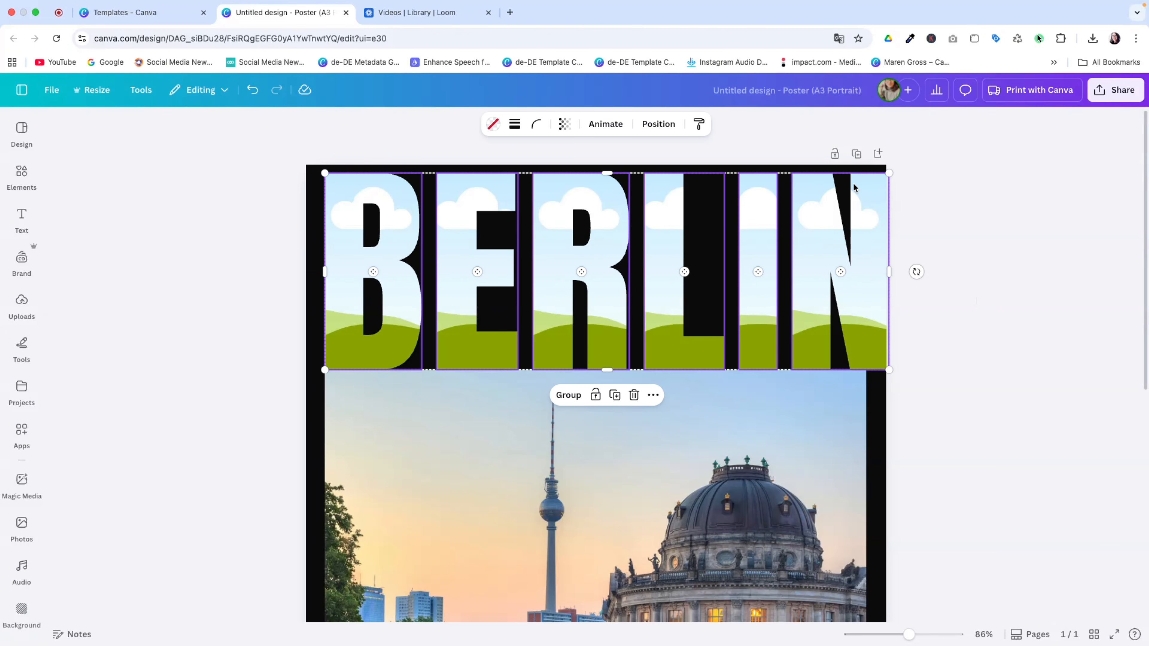
{"action": "left_click_drag", "start_coordinate": [888, 173], "coordinate": [868, 184]}
{"action": "left_click", "coordinate": [948, 209]}
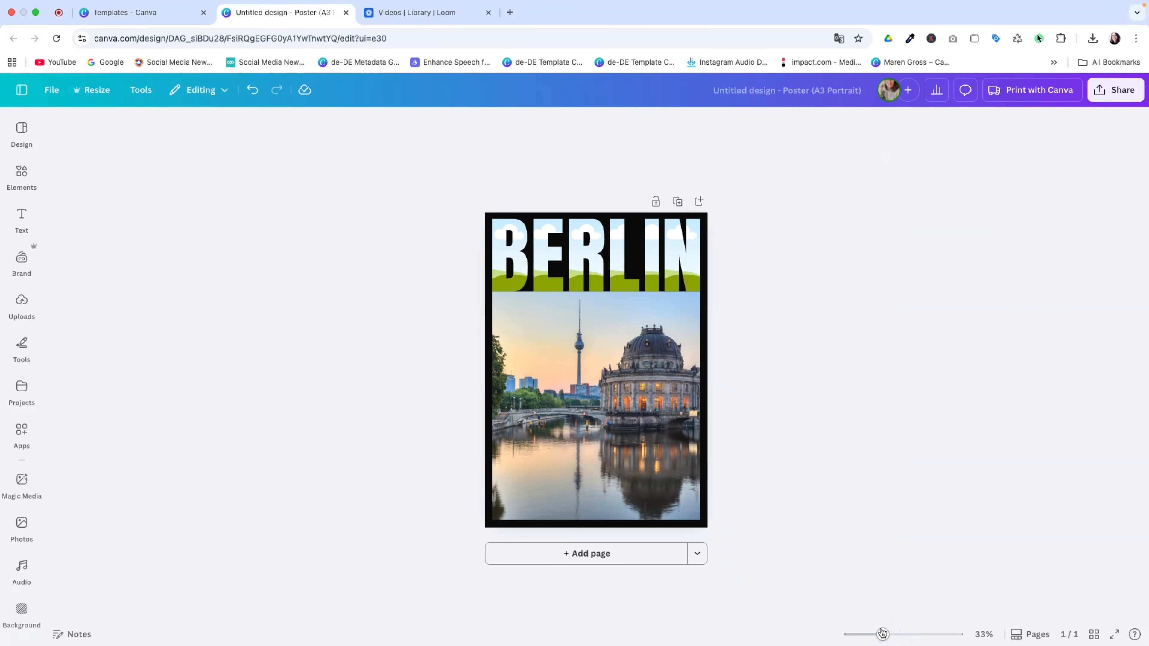
Fill the B frame with a solid colour sampled from the photo's sky directly beneath the letter
{"action": "scroll", "coordinate": [547, 221], "scroll_direction": "down", "scroll_amount": 5}
{"action": "left_click_drag", "start_coordinate": [882, 636], "coordinate": [917, 639]}
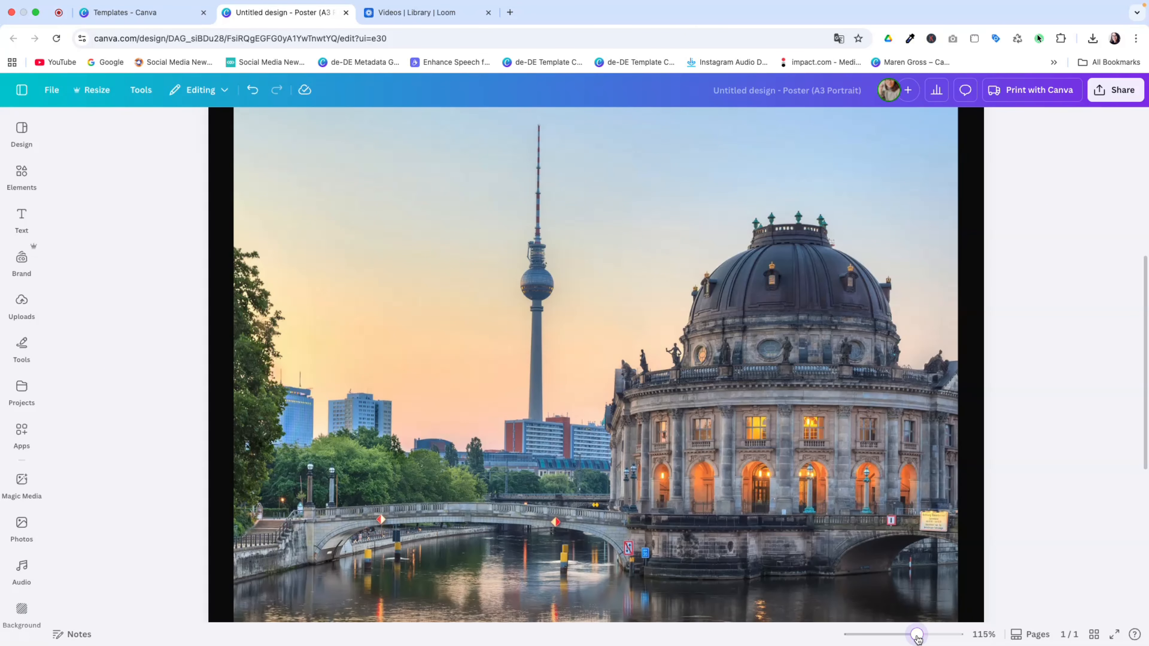
{"action": "scroll", "coordinate": [401, 392], "scroll_direction": "up", "scroll_amount": 8}
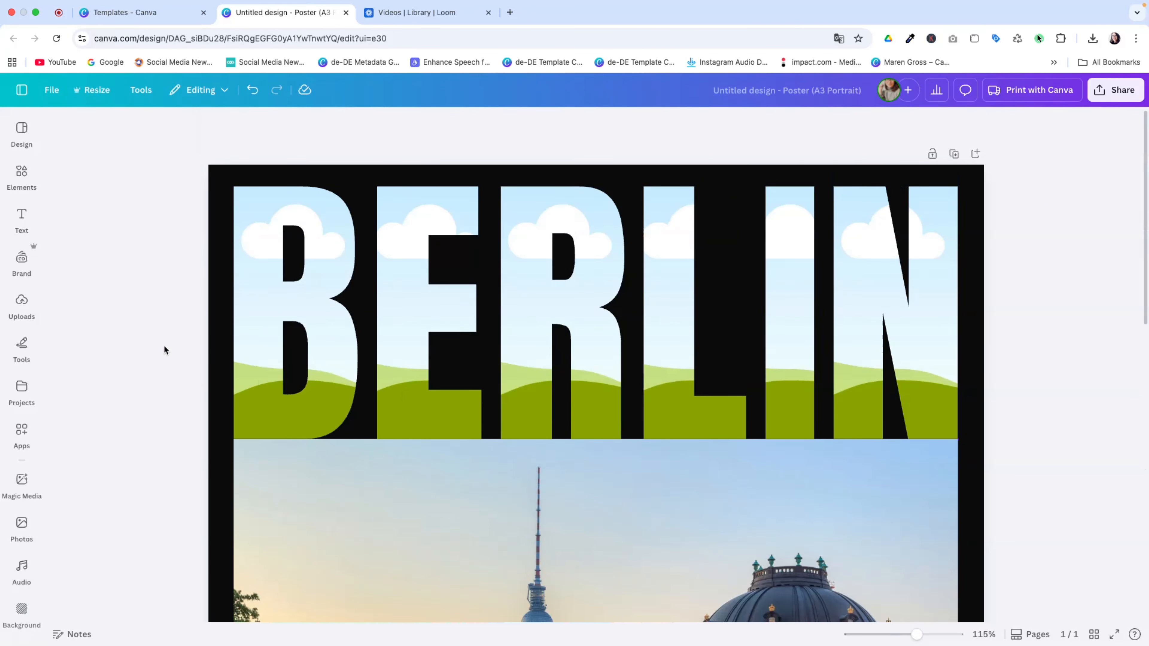
{"action": "left_click", "coordinate": [247, 286]}
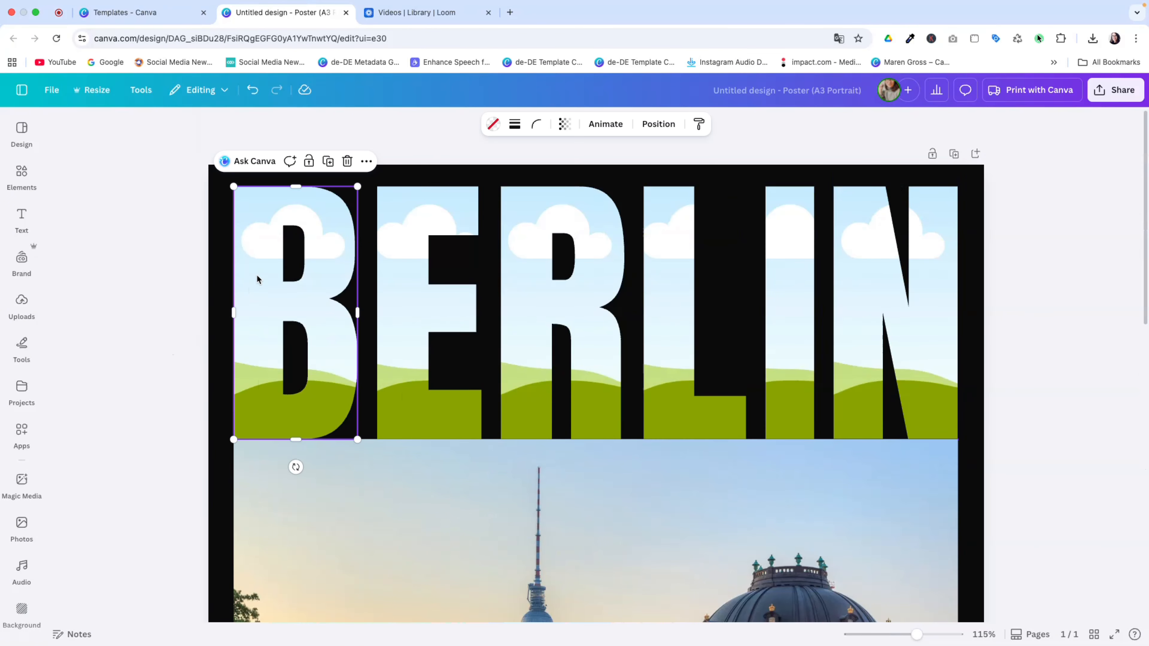
{"action": "left_click", "coordinate": [494, 123]}
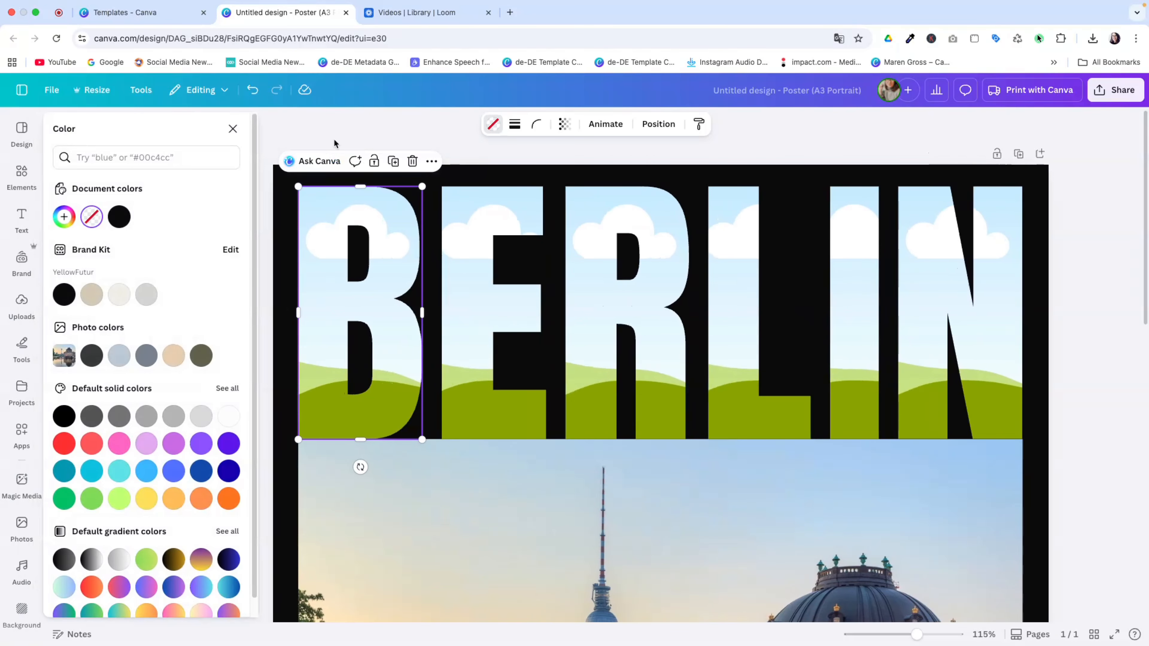
{"action": "left_click", "coordinate": [63, 216]}
{"action": "left_click", "coordinate": [218, 375]}
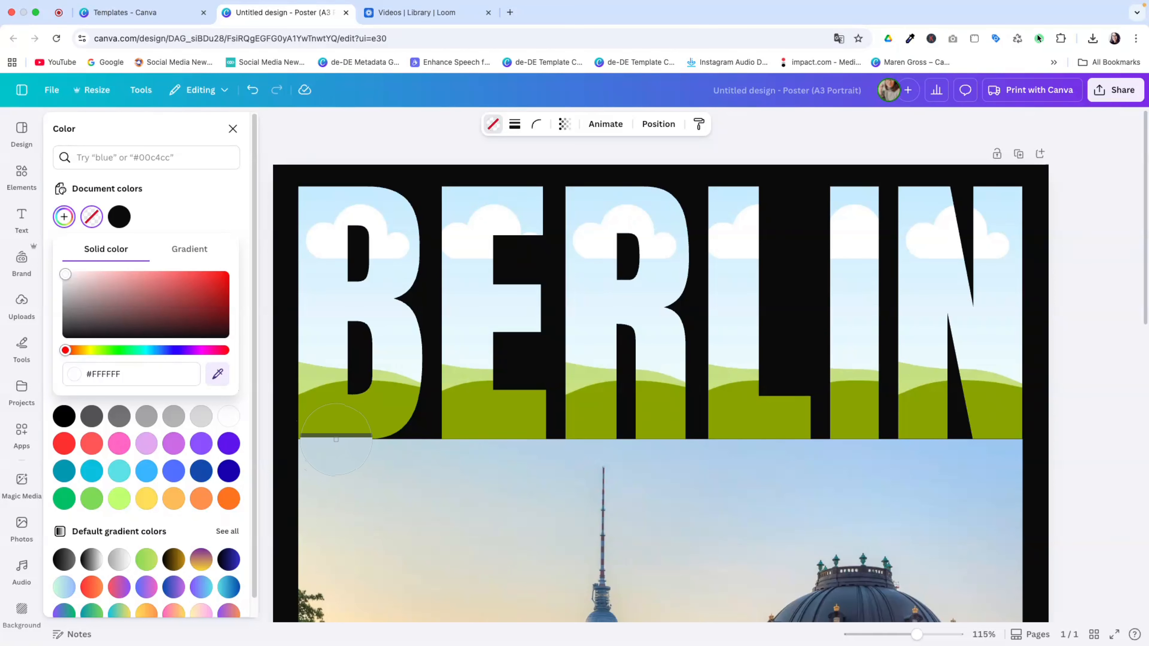
{"action": "left_click", "coordinate": [335, 439]}
Fill the E frame with the sky colour #B7D2E4 sampled from the photo just below it
{"action": "left_click", "coordinate": [459, 324]}
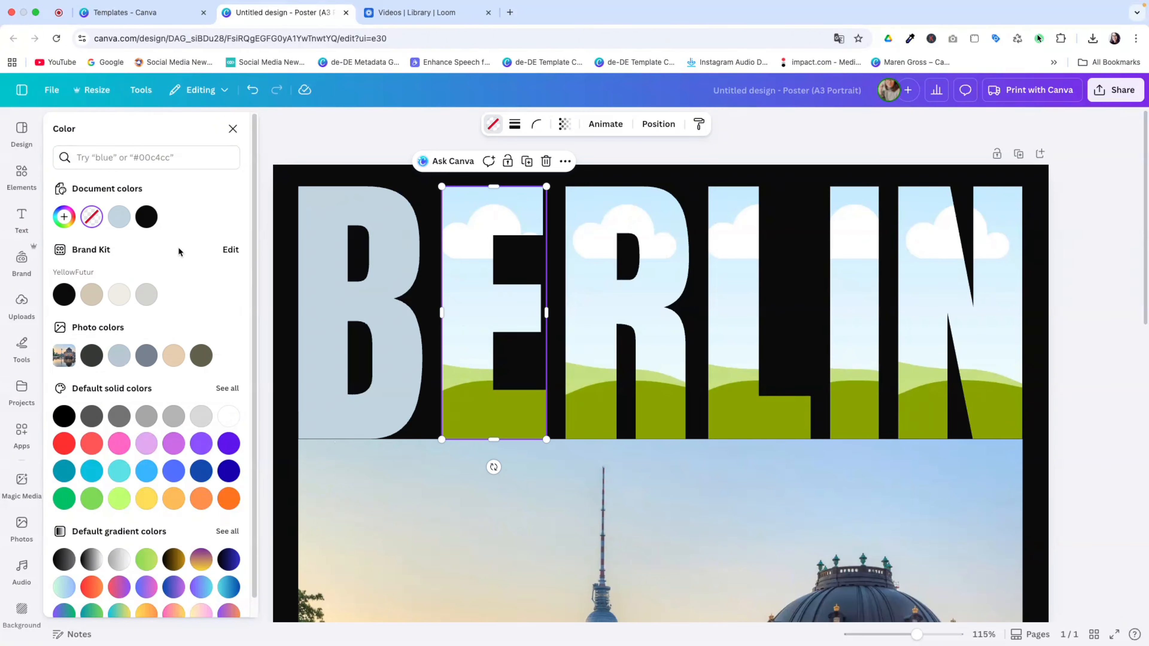
{"action": "left_click", "coordinate": [63, 217]}
{"action": "left_click", "coordinate": [218, 374]}
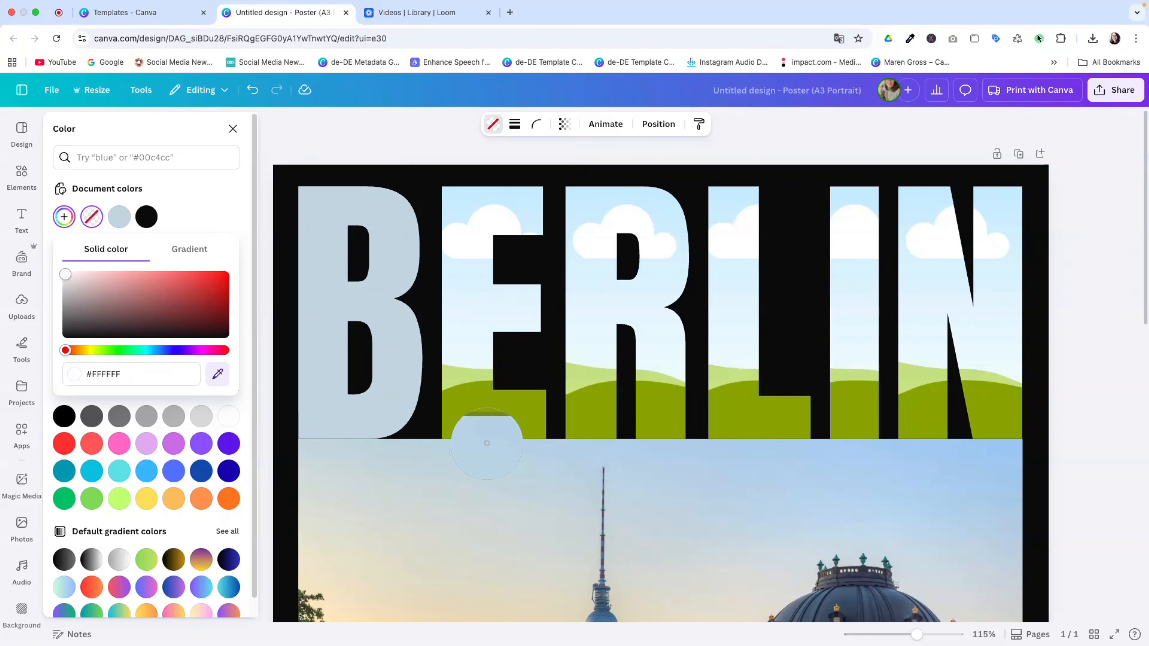
{"action": "left_click", "coordinate": [488, 439]}
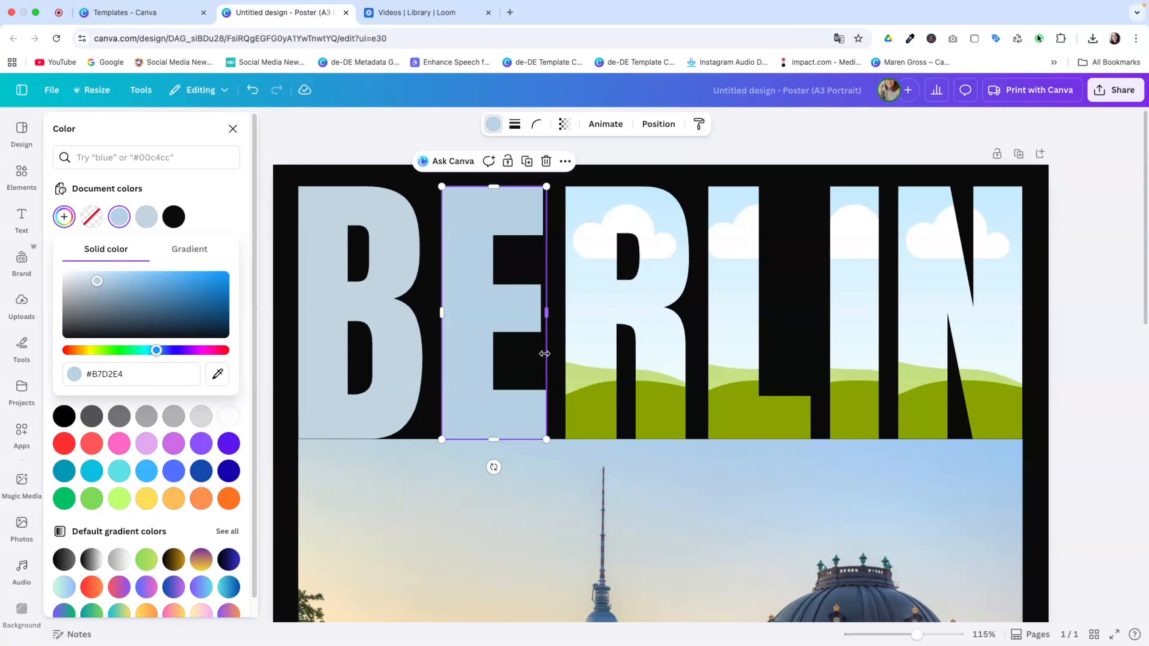
Fill the R frame with the light blue sampled from the sky at the photo edge below it
{"action": "left_click", "coordinate": [577, 340]}
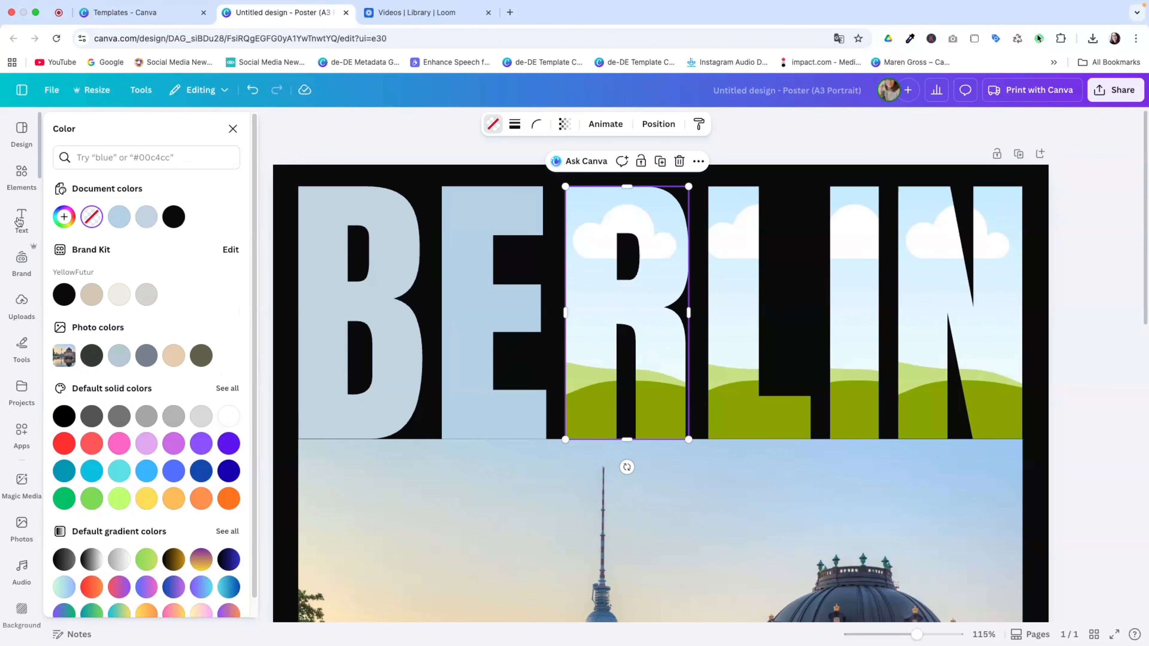
{"action": "left_click", "coordinate": [64, 218]}
{"action": "left_click", "coordinate": [218, 374]}
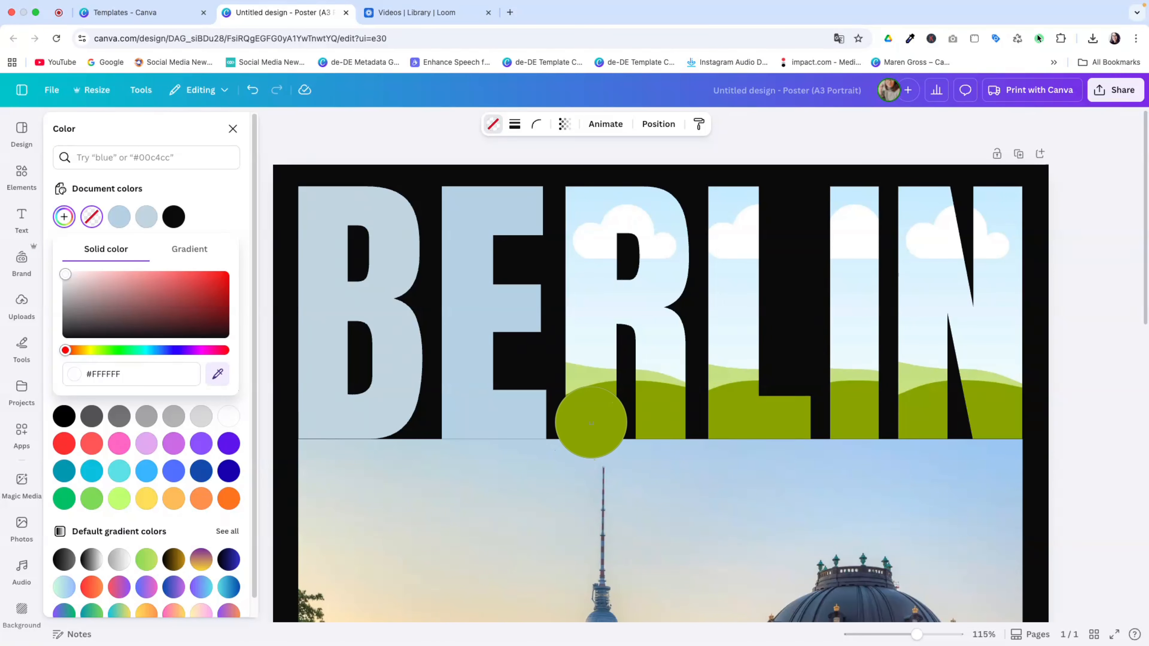
{"action": "left_click", "coordinate": [586, 441]}
Fill the L frame with the sky colour #A9CCEE sampled from the photo just below it
{"action": "left_click", "coordinate": [722, 389]}
{"action": "left_click", "coordinate": [64, 217]}
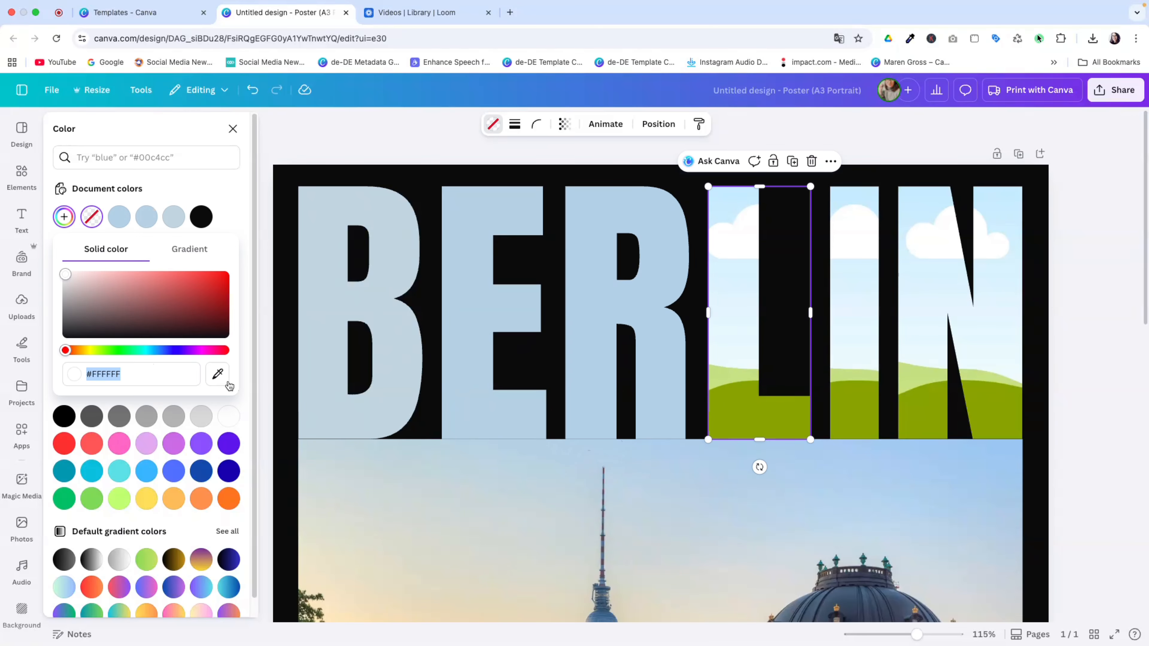
{"action": "left_click", "coordinate": [218, 374]}
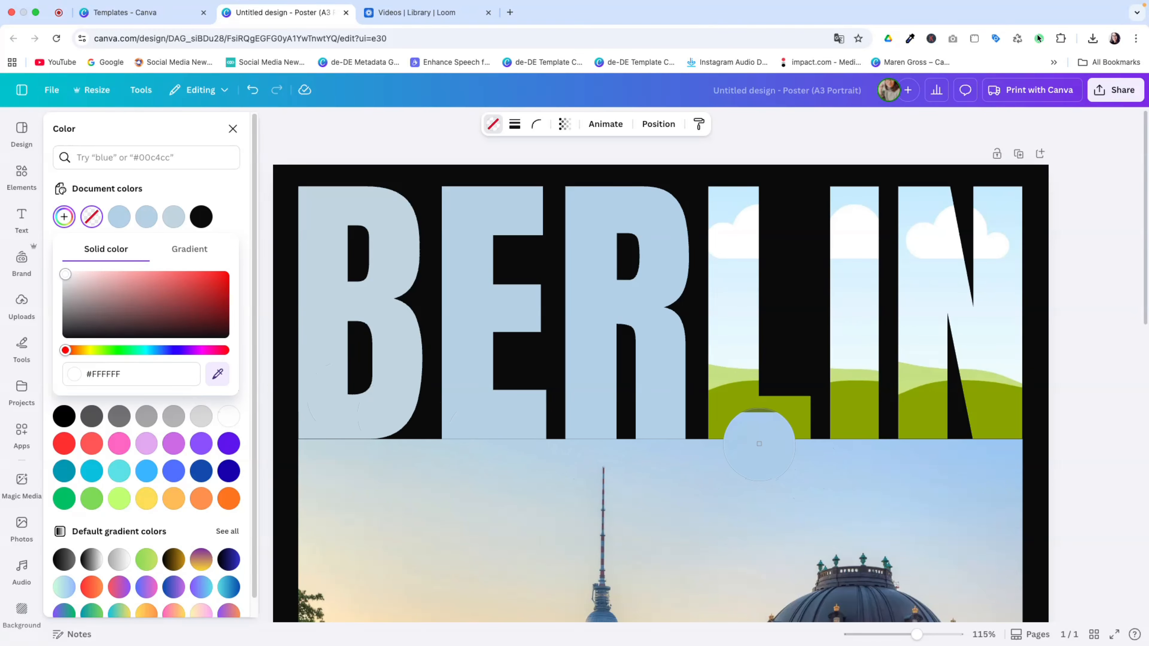
{"action": "left_click", "coordinate": [760, 439]}
Fill the I frame with the blue sampled from the photo's sky directly under the letter
{"action": "left_click", "coordinate": [860, 352]}
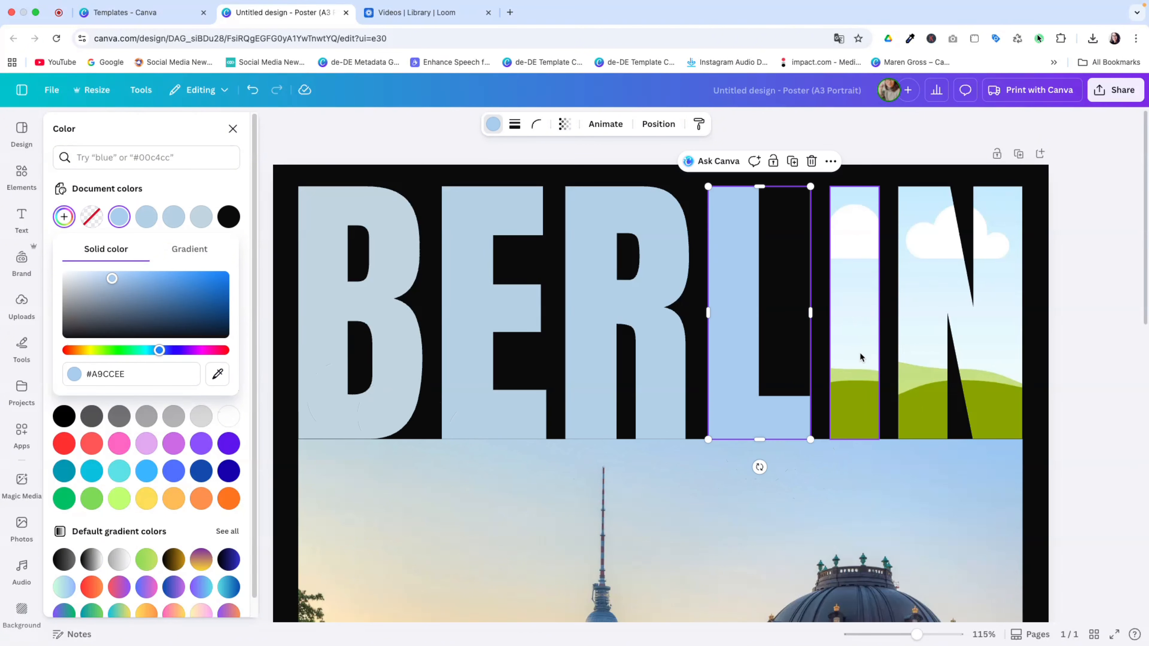
{"action": "left_click", "coordinate": [64, 219]}
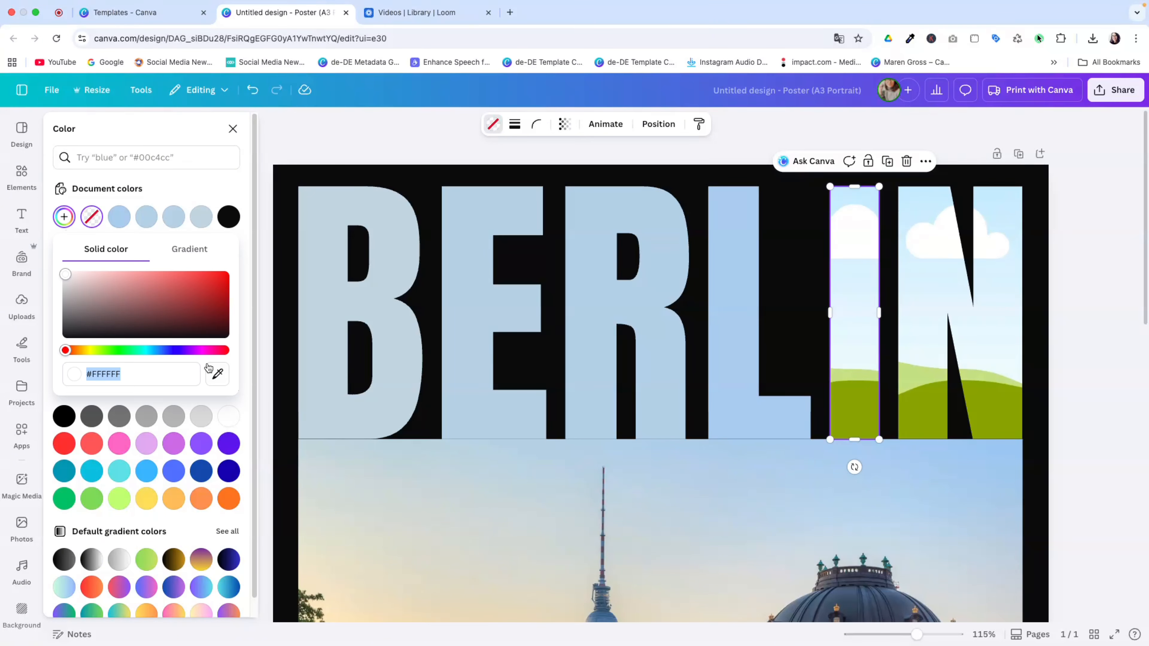
{"action": "left_click", "coordinate": [218, 373]}
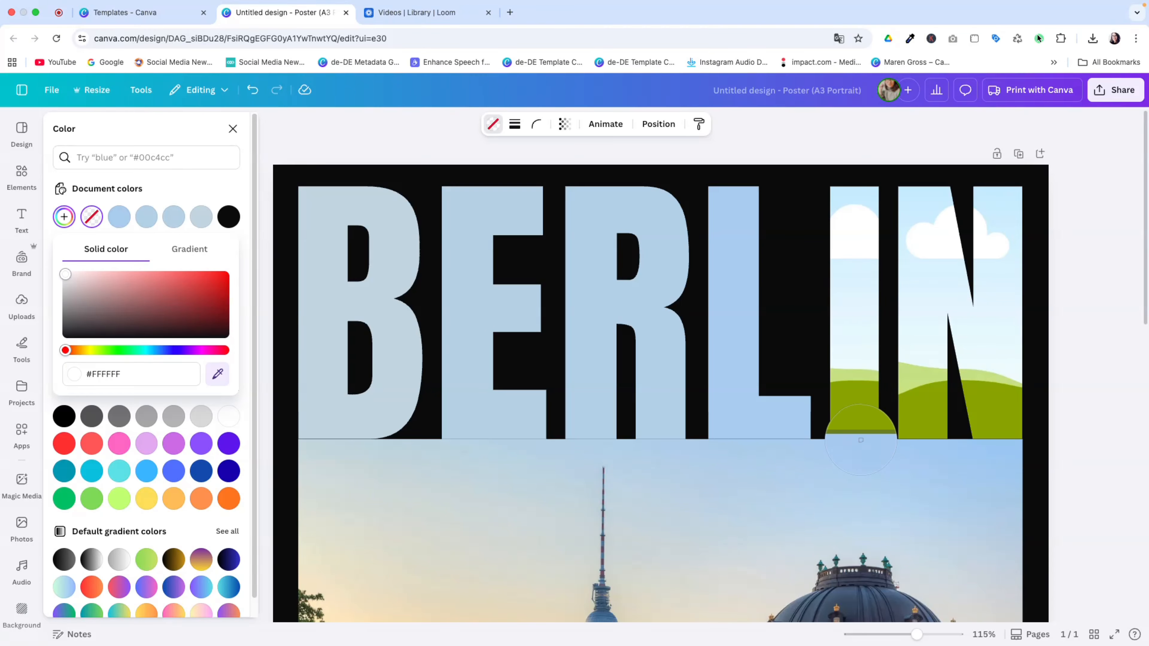
{"action": "left_click", "coordinate": [861, 441]}
Fill the N frame with the sky colour #A2C8F2 sampled from the photo just below it
{"action": "left_click", "coordinate": [980, 289]}
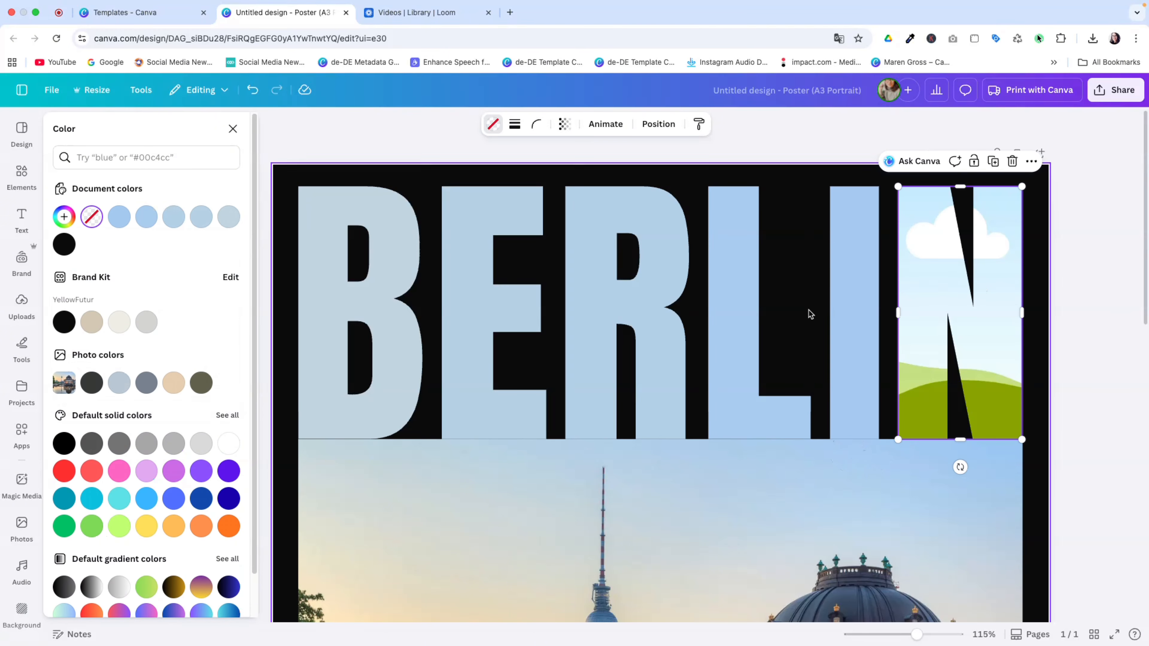
{"action": "left_click", "coordinate": [64, 216]}
{"action": "left_click", "coordinate": [217, 374]}
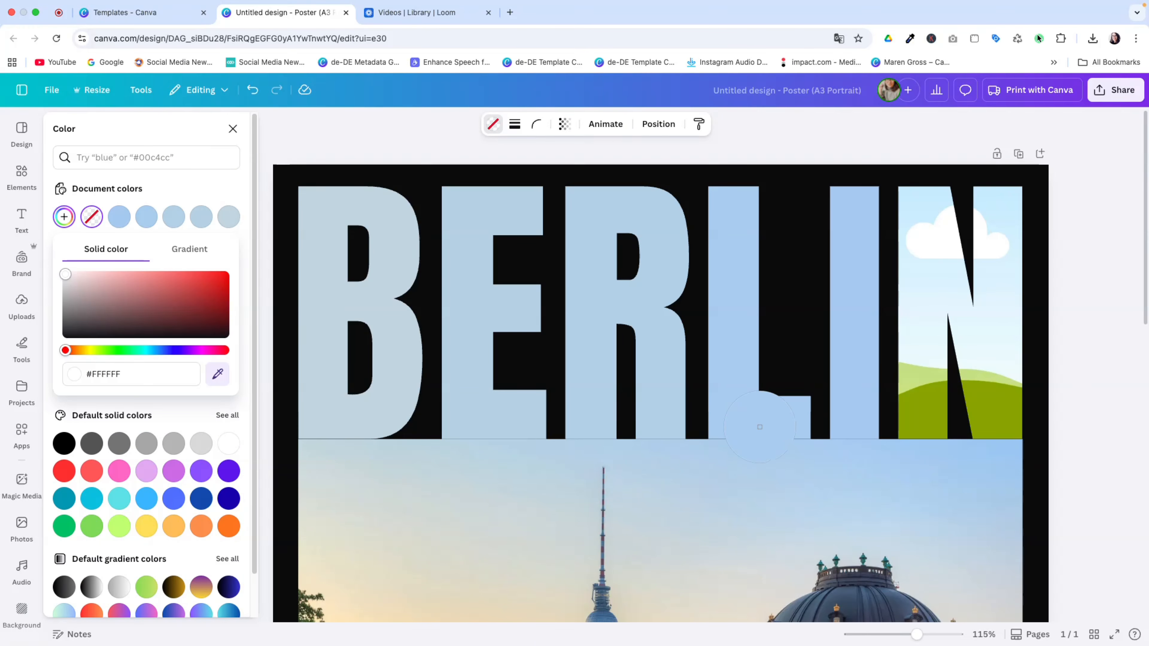
{"action": "left_click", "coordinate": [923, 441]}
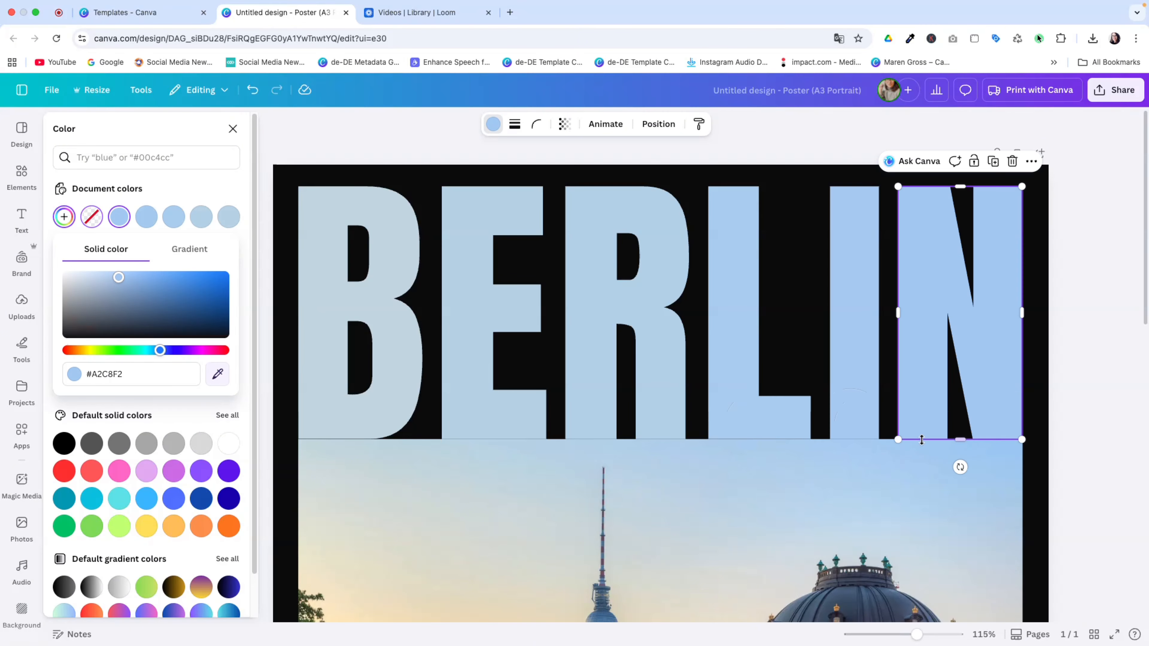
{"action": "left_click", "coordinate": [1070, 394]}
{"action": "left_click", "coordinate": [1066, 395]}
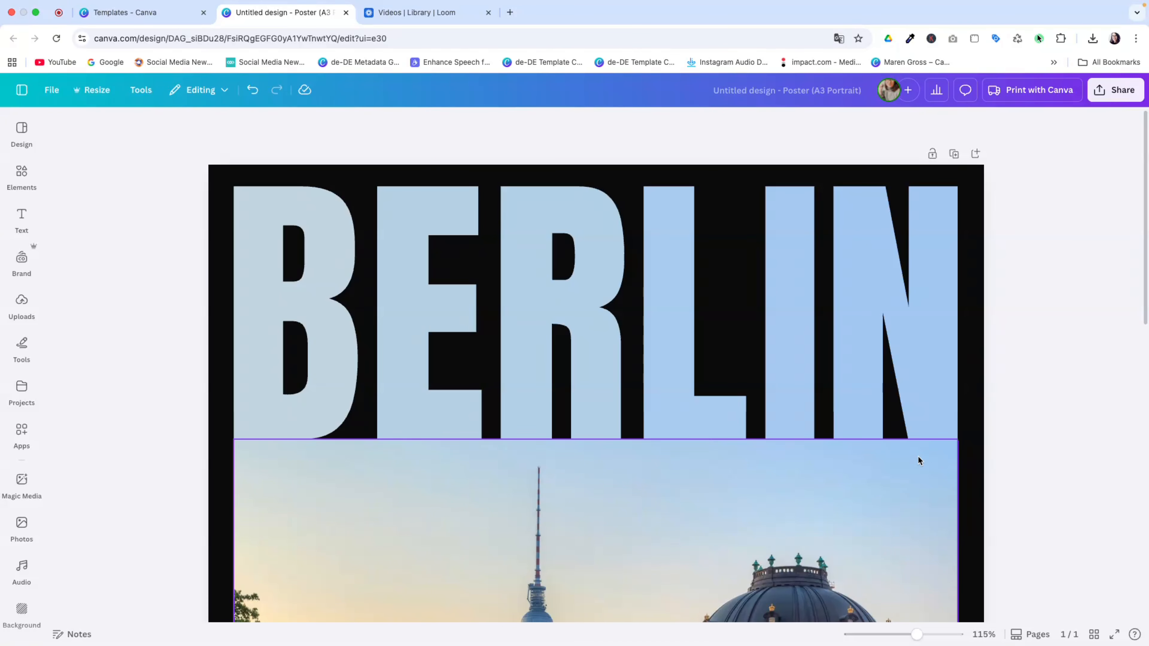
Select all six BERLIN letters and nudge them down slightly to close the seam with the photo
{"action": "left_click_drag", "start_coordinate": [1039, 357], "coordinate": [170, 353]}
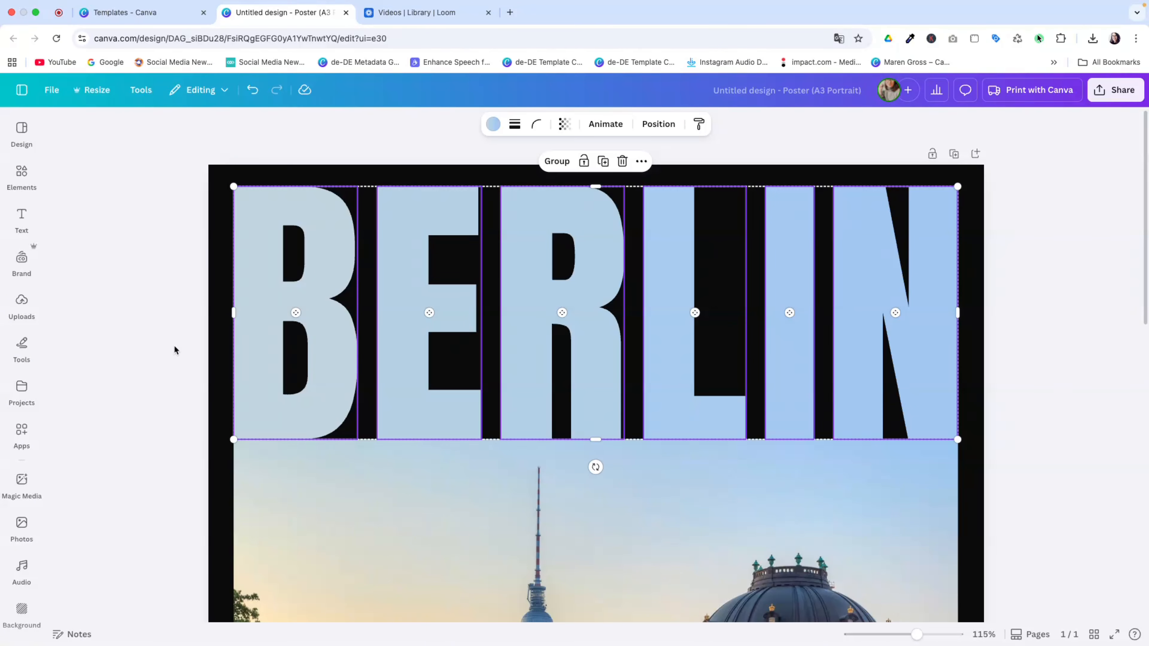
{"action": "key", "text": "Down"}
{"action": "key", "text": "Down"}
{"action": "key", "text": "Down"}
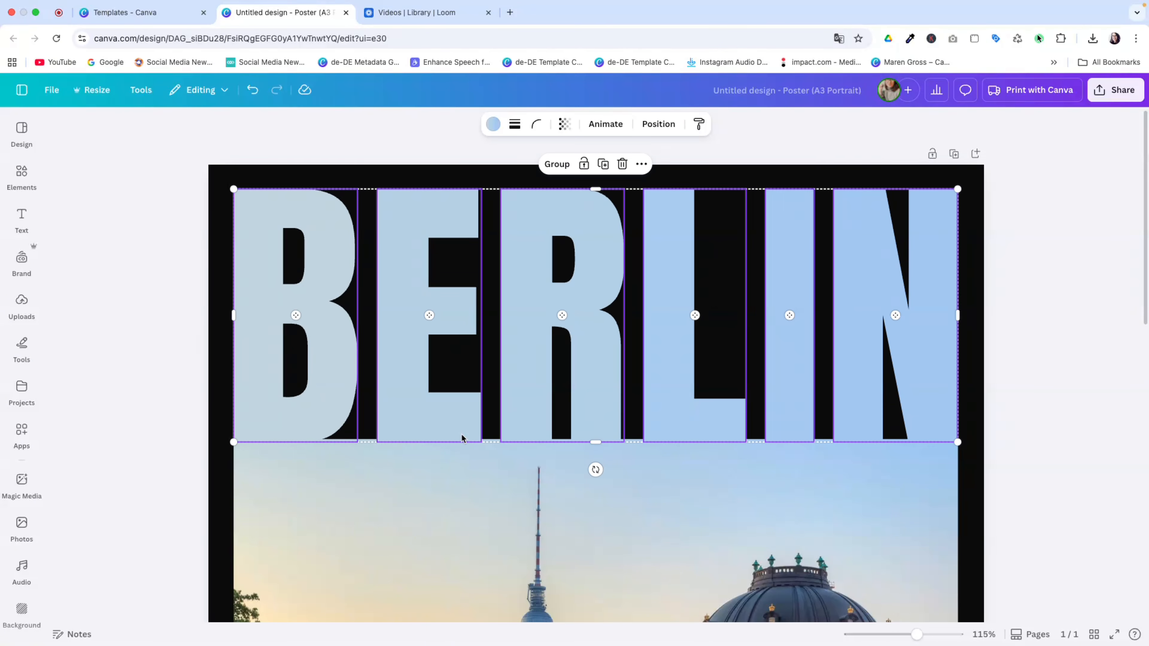
{"action": "left_click", "coordinate": [1075, 427]}
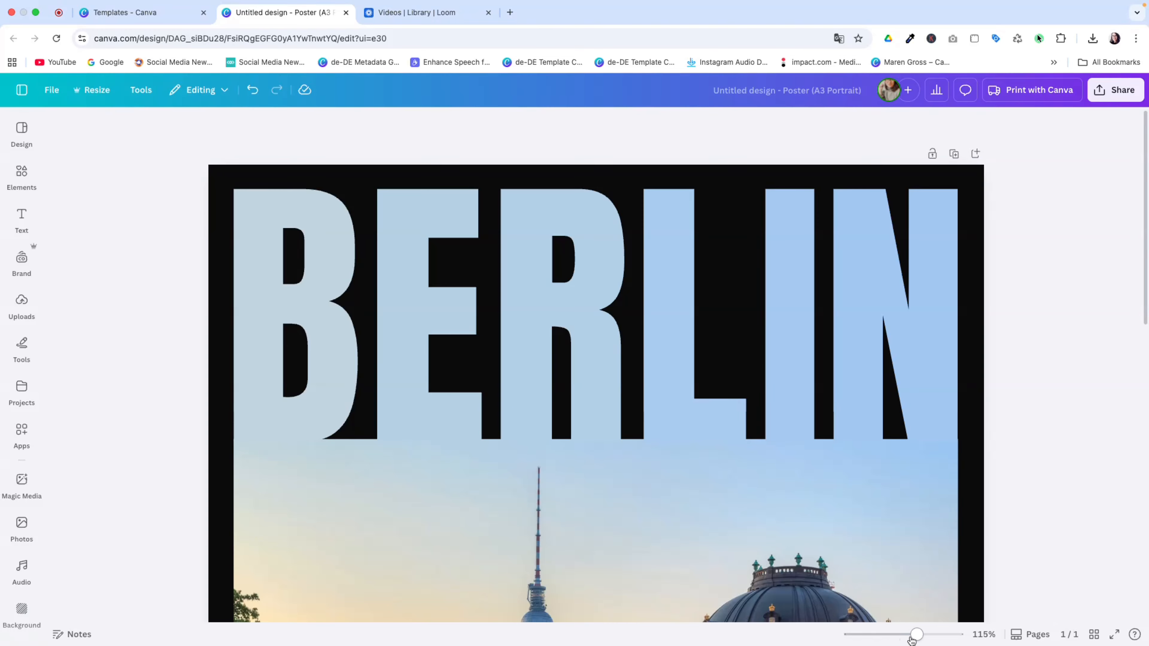
Search the elements for "square" and add a plain square shape to the poster
{"action": "left_click_drag", "start_coordinate": [917, 634], "coordinate": [888, 635]}
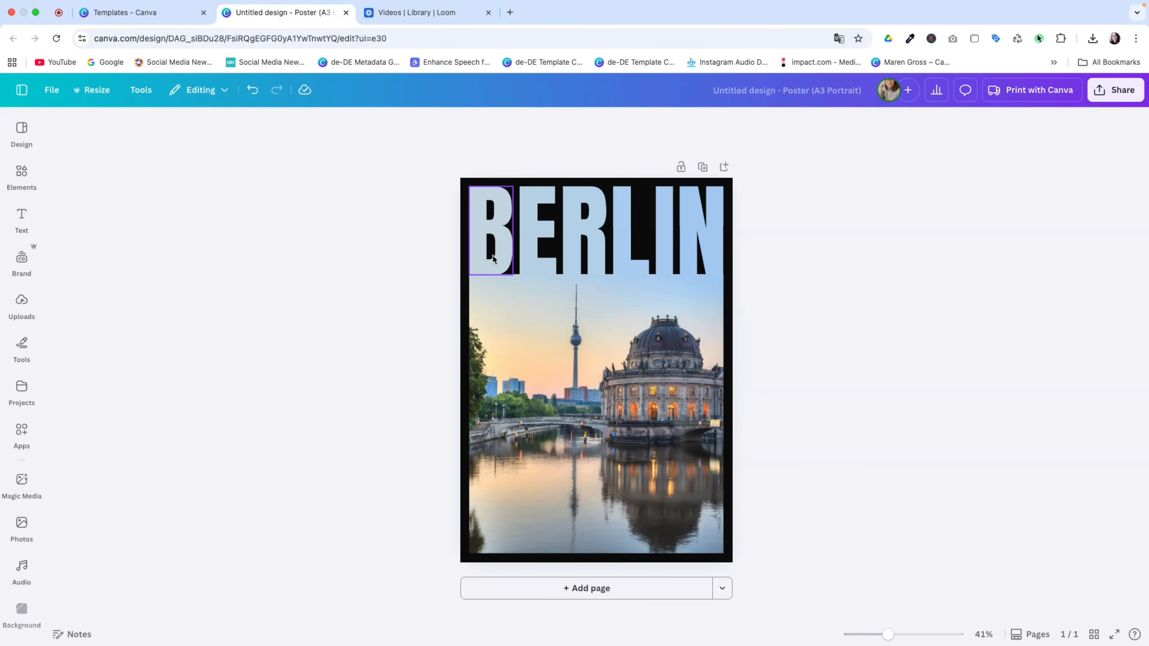
{"action": "left_click", "coordinate": [21, 174]}
{"action": "left_click", "coordinate": [79, 145]}
{"action": "type", "text": "s"}
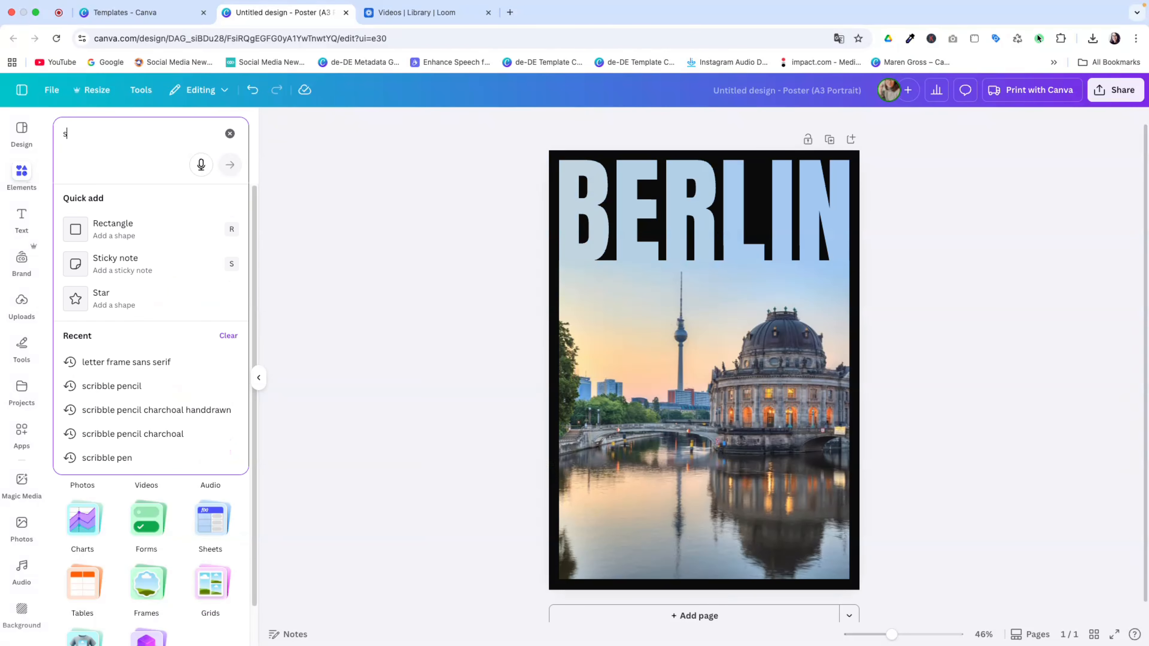
{"action": "type", "text": "quare"}
{"action": "key", "text": "Return"}
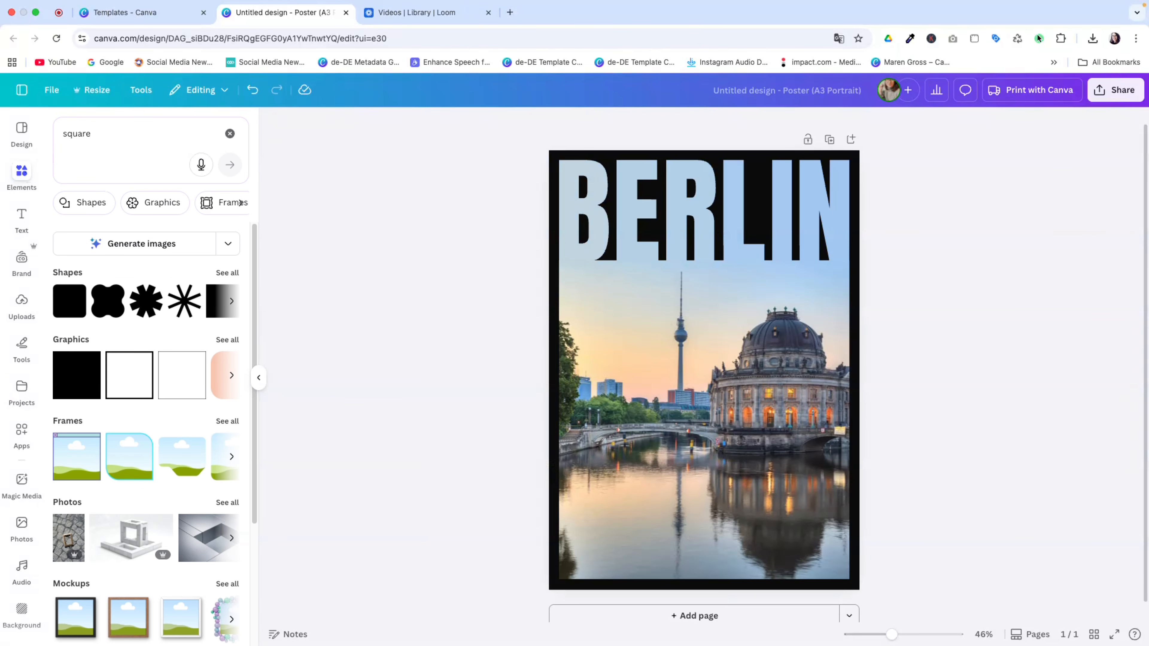
{"action": "left_click", "coordinate": [209, 296]}
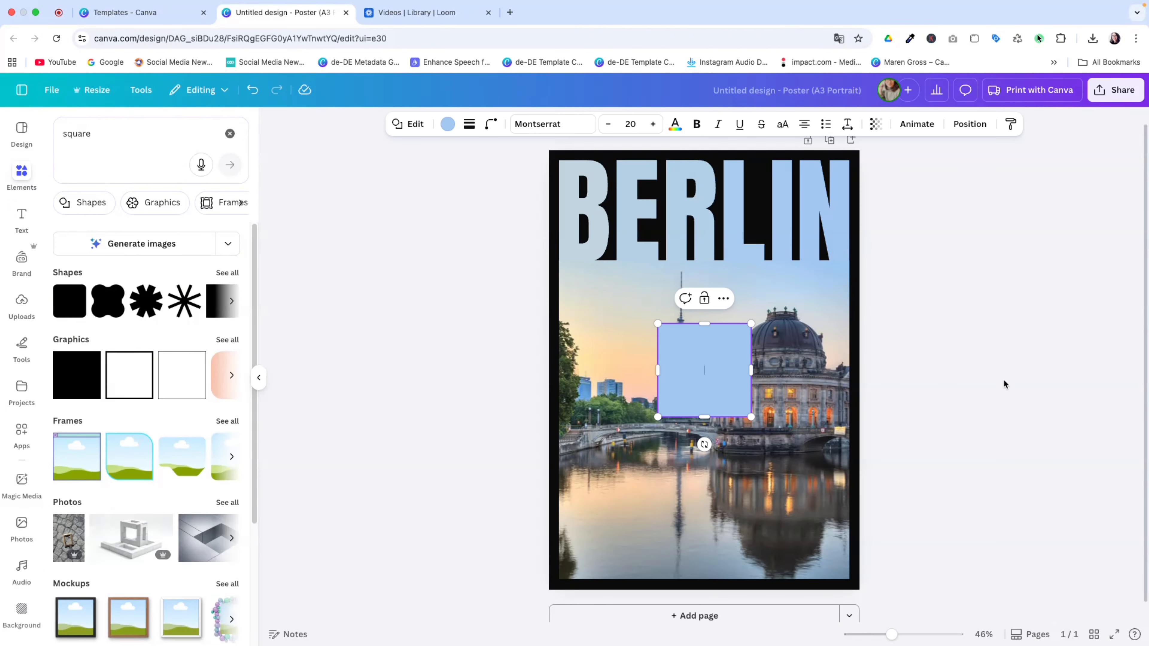
Colour the square with the poster's black and move it up to the photo's upper edge beneath the letters
{"action": "left_click", "coordinate": [446, 125]}
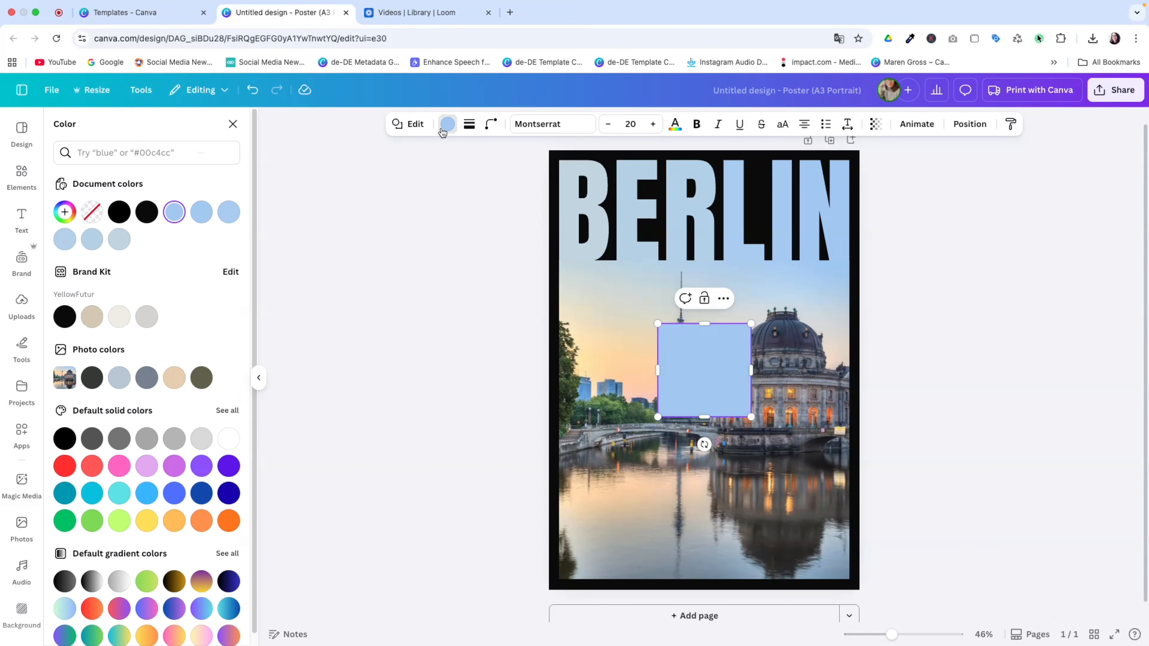
{"action": "left_click", "coordinate": [142, 218]}
{"action": "left_click", "coordinate": [232, 123]}
{"action": "left_click_drag", "start_coordinate": [597, 370], "coordinate": [597, 307]}
{"action": "mouse_move", "coordinate": [892, 635]}
{"action": "left_mouse_down"}
{"action": "mouse_move", "coordinate": [918, 634]}
{"action": "mouse_move", "coordinate": [882, 634]}
{"action": "left_mouse_up"}
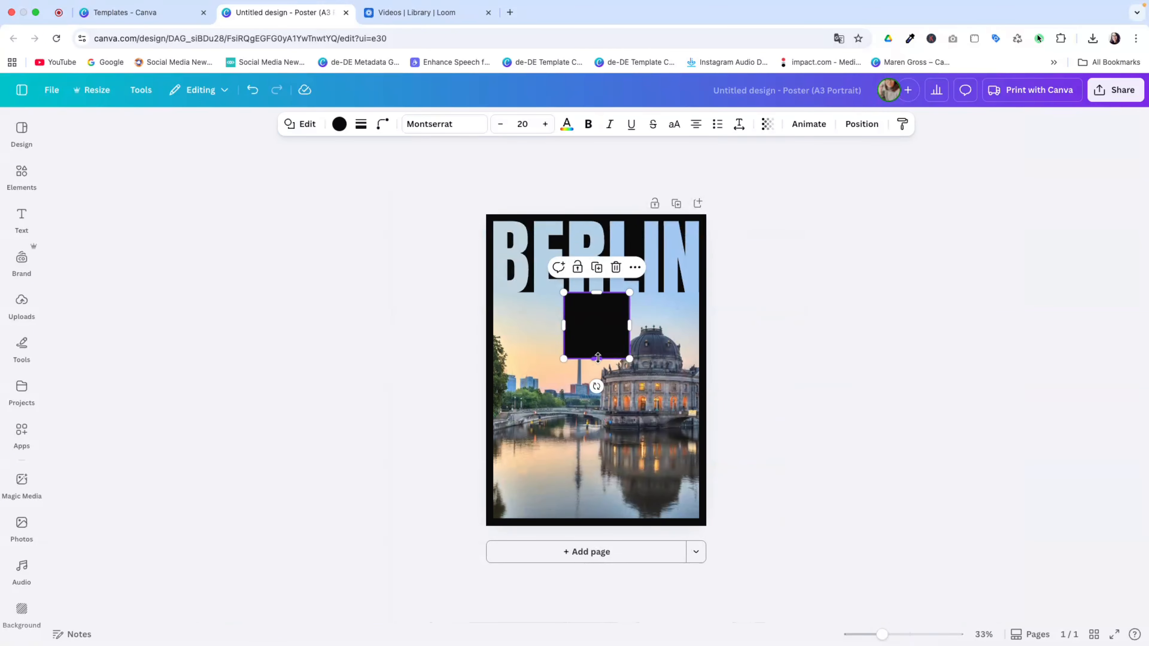
Stretch the black square down past the poster's lower edge and narrow it to the width of the gap between E and R
{"action": "left_click_drag", "start_coordinate": [597, 359], "coordinate": [597, 533]}
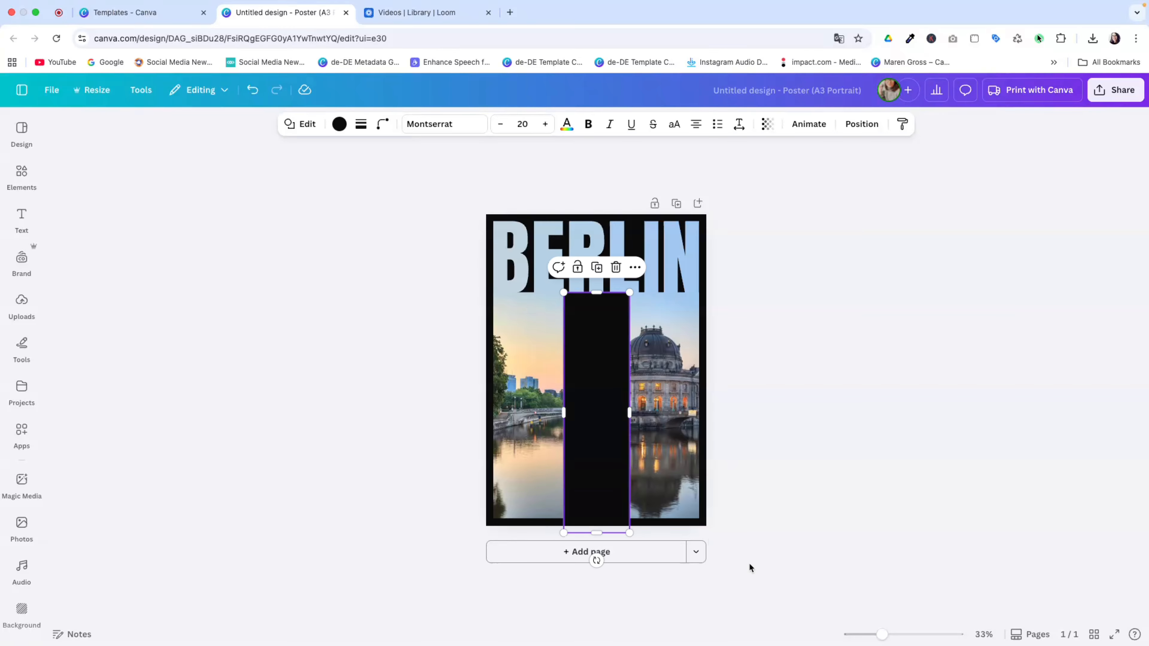
{"action": "left_click_drag", "start_coordinate": [882, 635], "coordinate": [915, 634]}
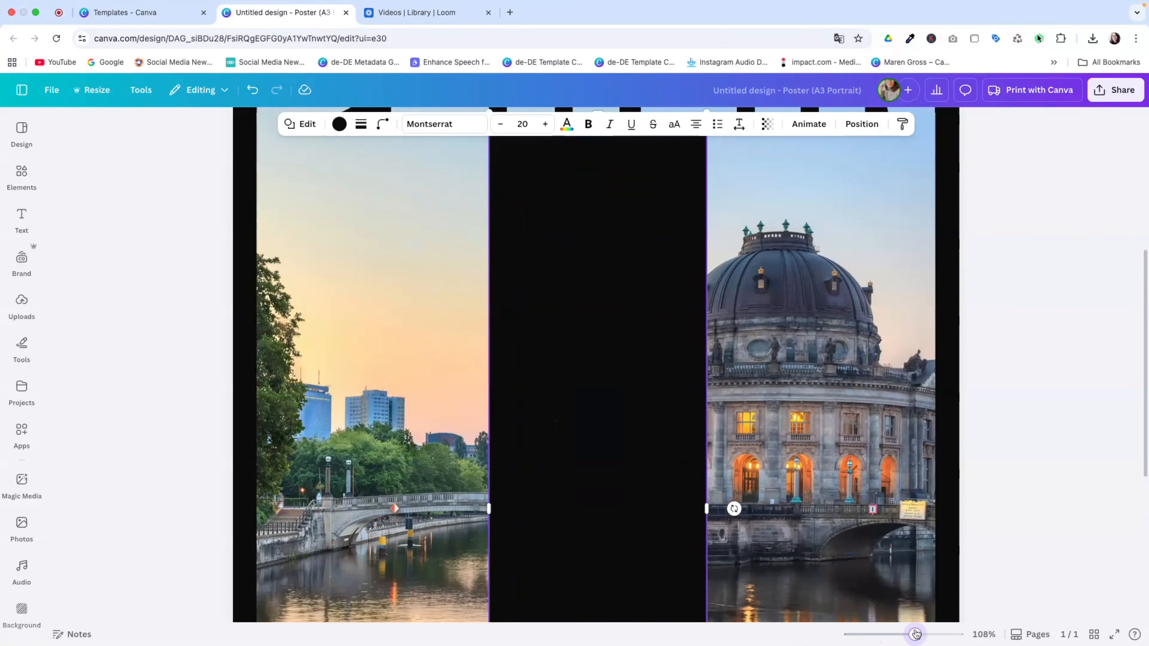
{"action": "scroll", "coordinate": [344, 382], "scroll_direction": "up", "scroll_amount": 5}
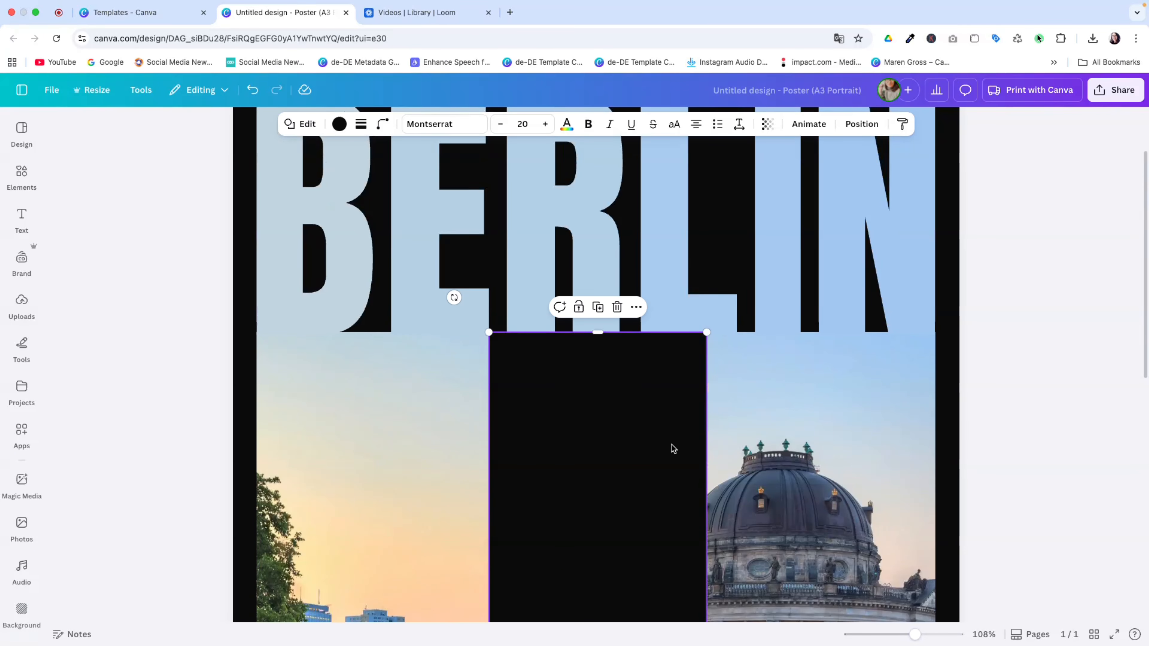
{"action": "left_click_drag", "start_coordinate": [707, 454], "coordinate": [506, 453]}
{"action": "left_click", "coordinate": [405, 423]}
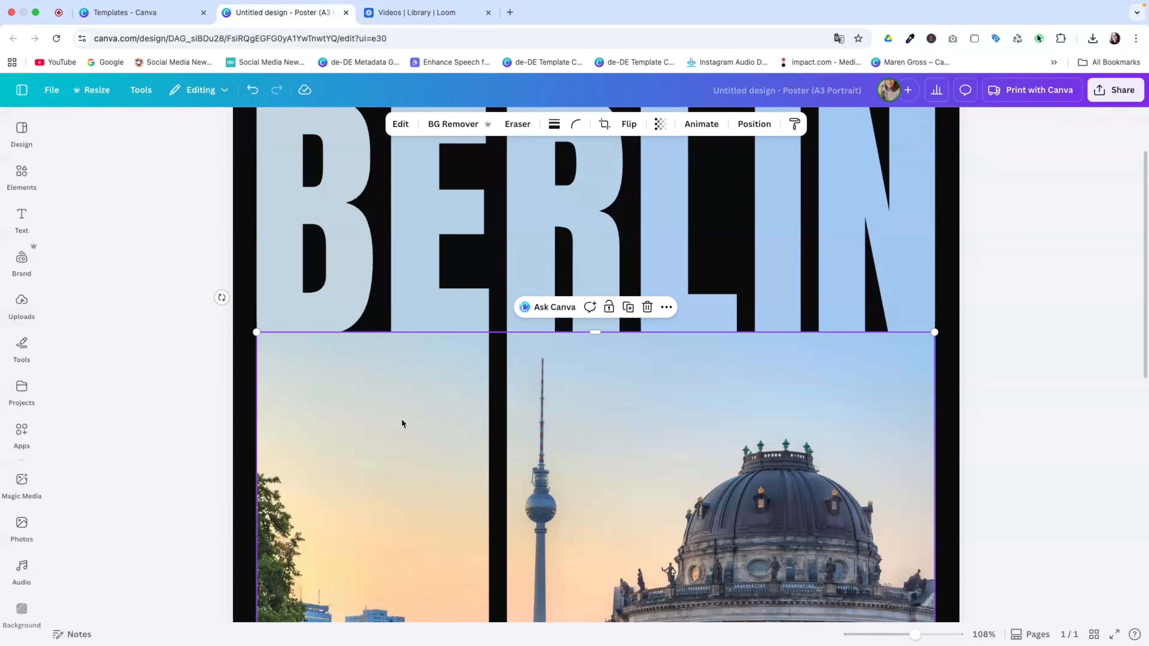
Place copies of the black bar over the photo beneath the B–E gap and the R–L gap, matching the letter spacing
{"action": "left_click", "coordinate": [496, 389]}
{"action": "left_click_drag", "start_coordinate": [495, 389], "coordinate": [384, 364]}
{"action": "key", "text": "super+d"}
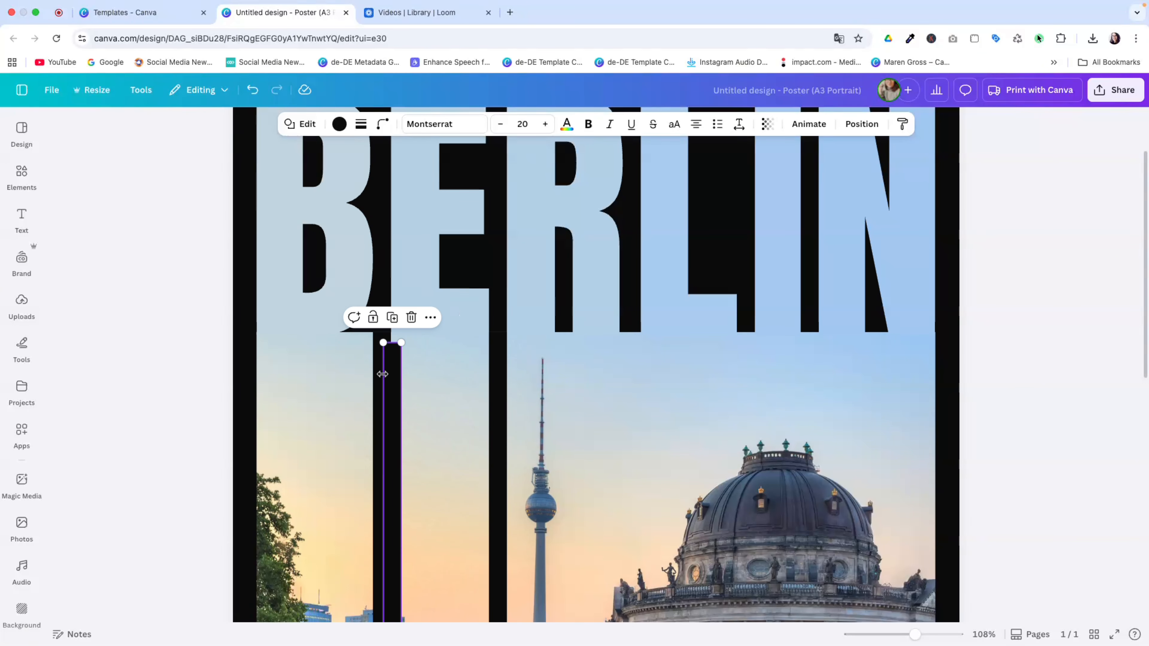
{"action": "left_click_drag", "start_coordinate": [394, 417], "coordinate": [631, 391]}
{"action": "scroll", "coordinate": [631, 392], "scroll_direction": "up", "scroll_amount": 3}
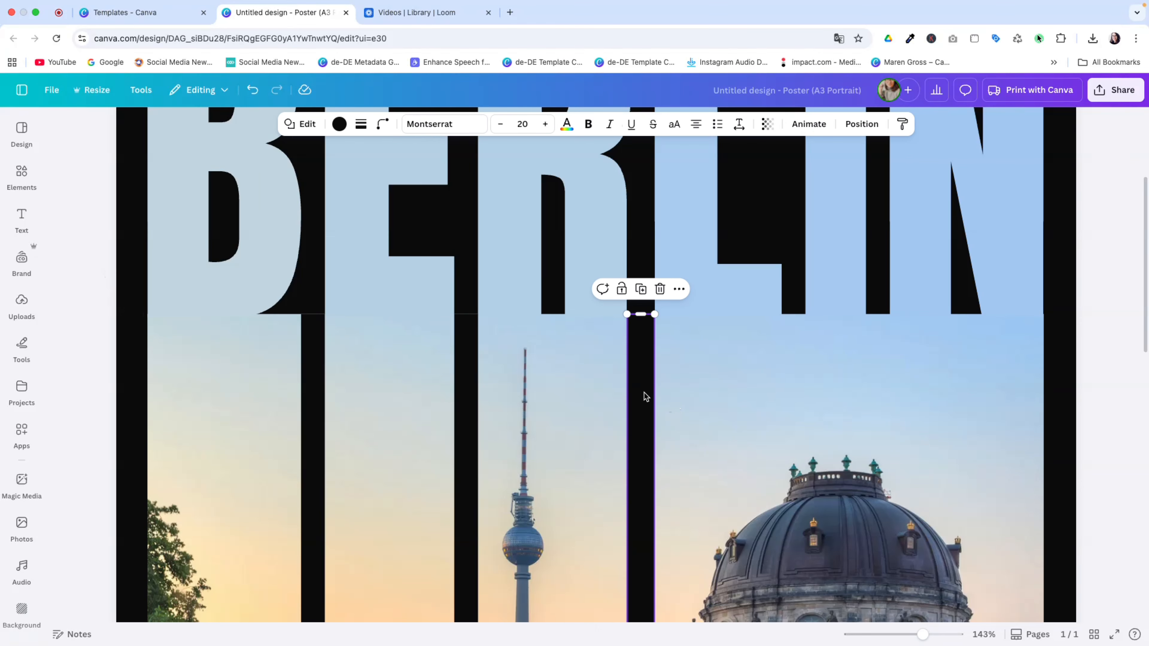
Add two more copies of the black bar over the photo beneath the L–I gap and the I–N gap
{"action": "left_click", "coordinate": [497, 371]}
{"action": "key", "text": "super+d"}
{"action": "left_click_drag", "start_coordinate": [479, 382], "coordinate": [875, 389]}
{"action": "left_click", "coordinate": [736, 419]}
{"action": "left_click", "coordinate": [795, 405]}
{"action": "key", "text": "super+d"}
{"action": "scroll", "coordinate": [875, 390], "scroll_direction": "down", "scroll_amount": 10}
{"action": "left_click", "coordinate": [874, 390]}
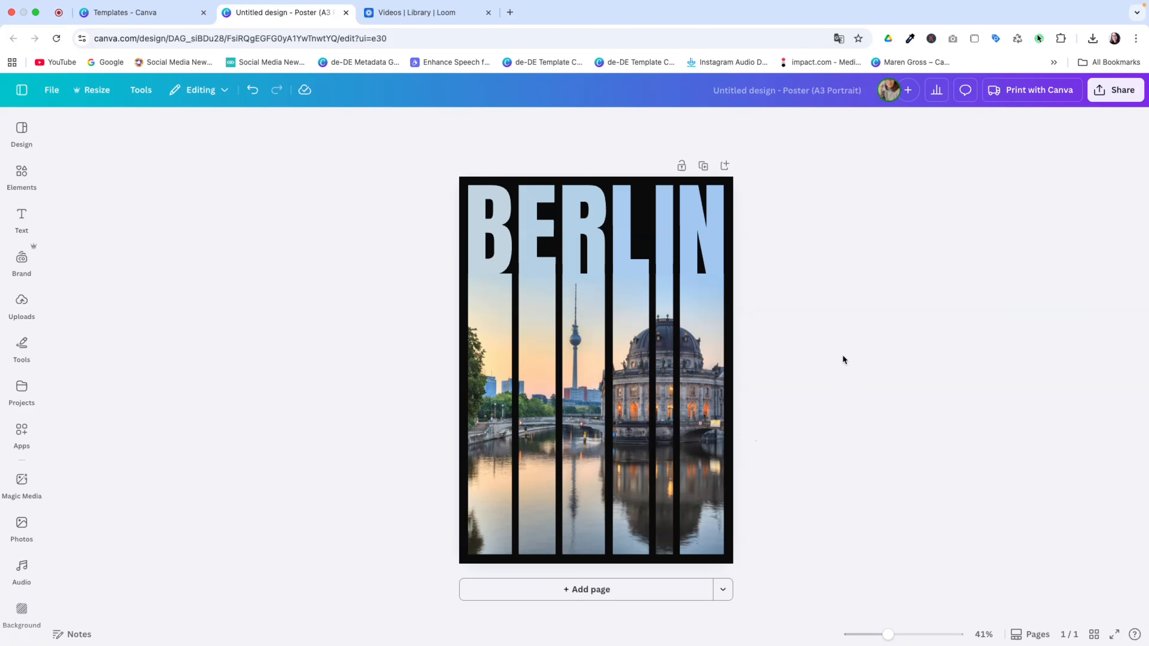